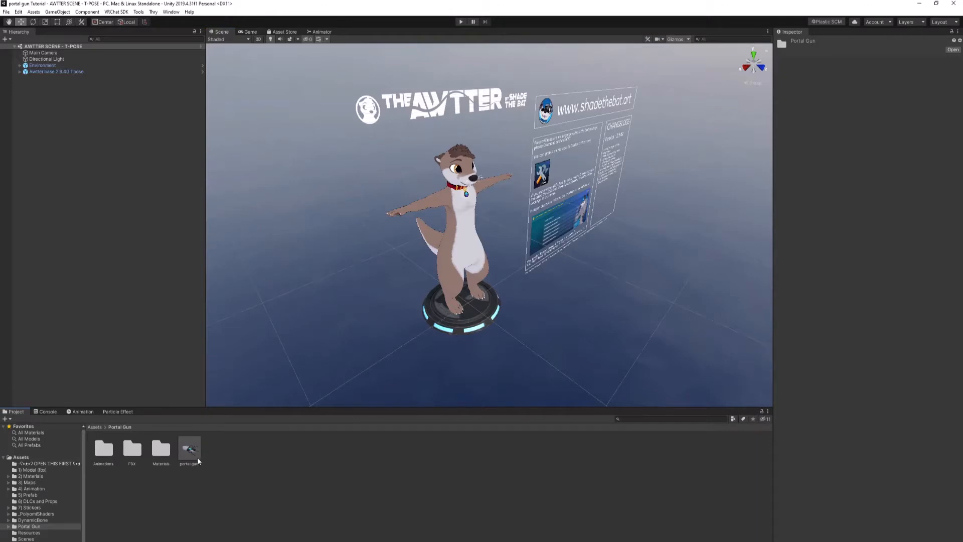
Step: Add the portal gun prefab from the Portal Gun folder to the scene and unpack it
{"action": "left_click_drag", "start_coordinate": [190, 454], "coordinate": [148, 229]}
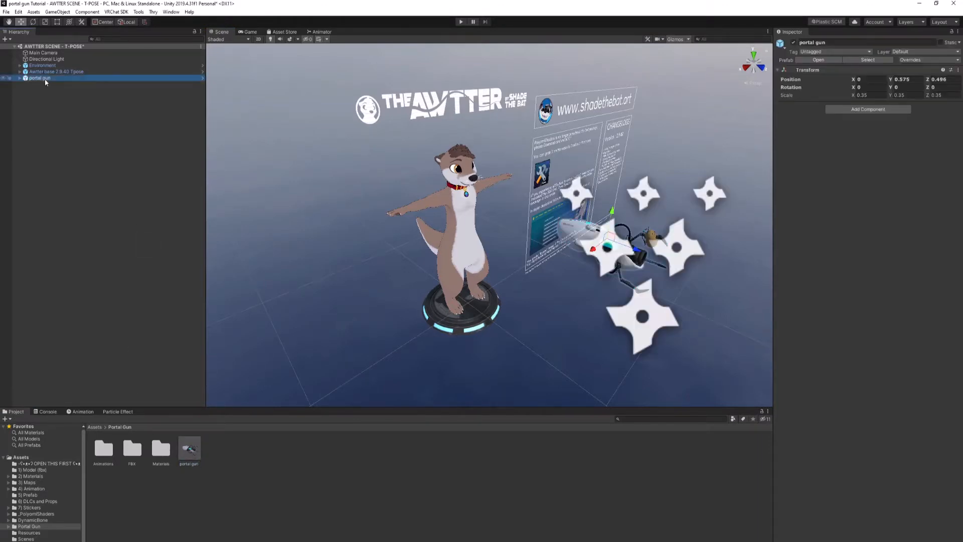
{"action": "right_click", "coordinate": [45, 79]}
{"action": "left_click", "coordinate": [77, 169]}
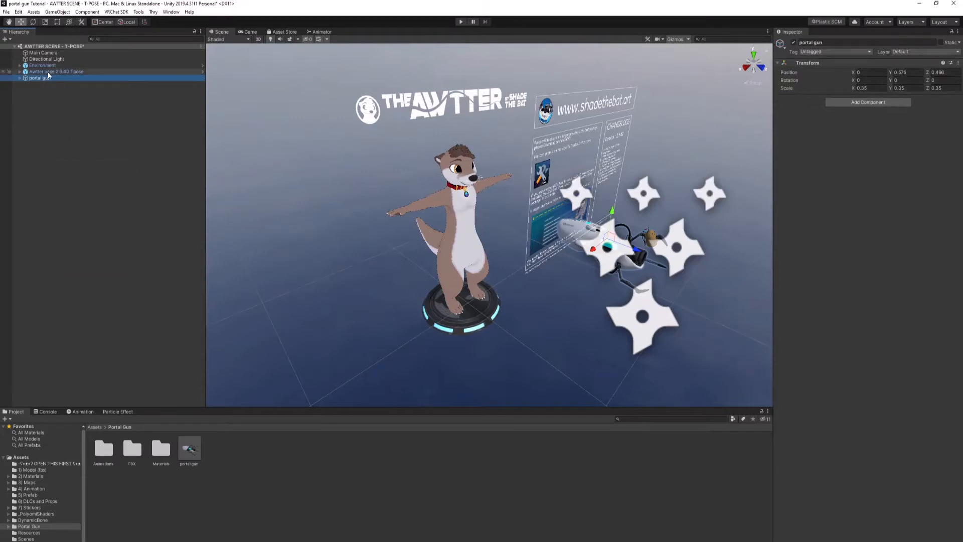
Step: Make the portal gun object a child of the Awtter base avatar
{"action": "left_click_drag", "start_coordinate": [64, 74], "coordinate": [55, 73]}
{"action": "middle_click_drag", "start_coordinate": [391, 175], "coordinate": [386, 201]}
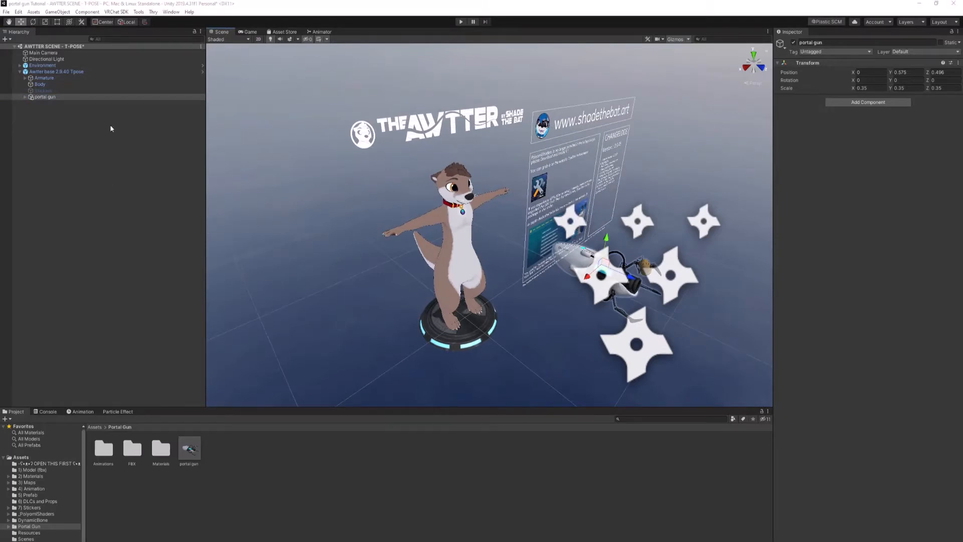
Step: Expand the avatar's armature down to both hand bones and parent the portal gun's Right hand object to Hand_R
{"action": "left_click", "coordinate": [25, 97]}
{"action": "left_click", "coordinate": [25, 78]}
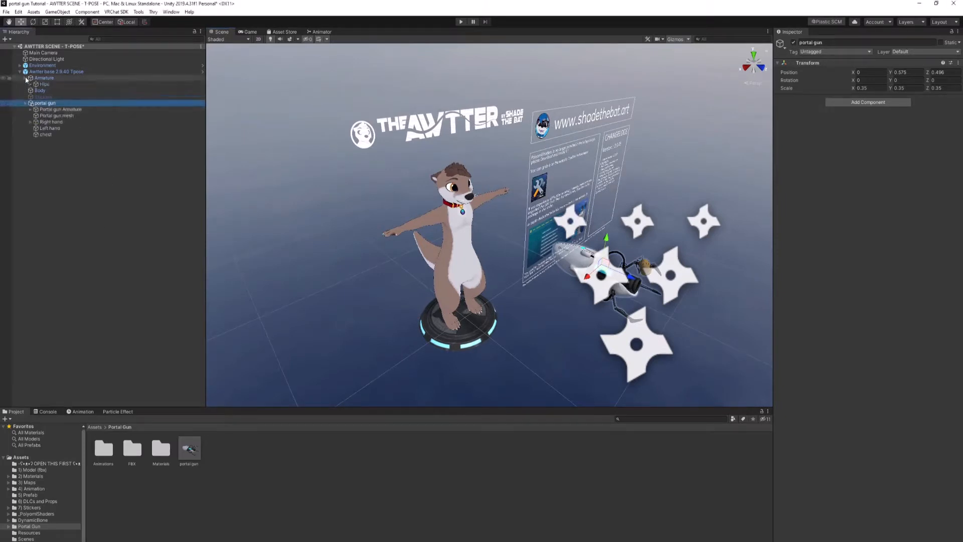
{"action": "left_click", "coordinate": [30, 85]}
{"action": "left_click", "coordinate": [36, 91]}
{"action": "left_click", "coordinate": [41, 97]}
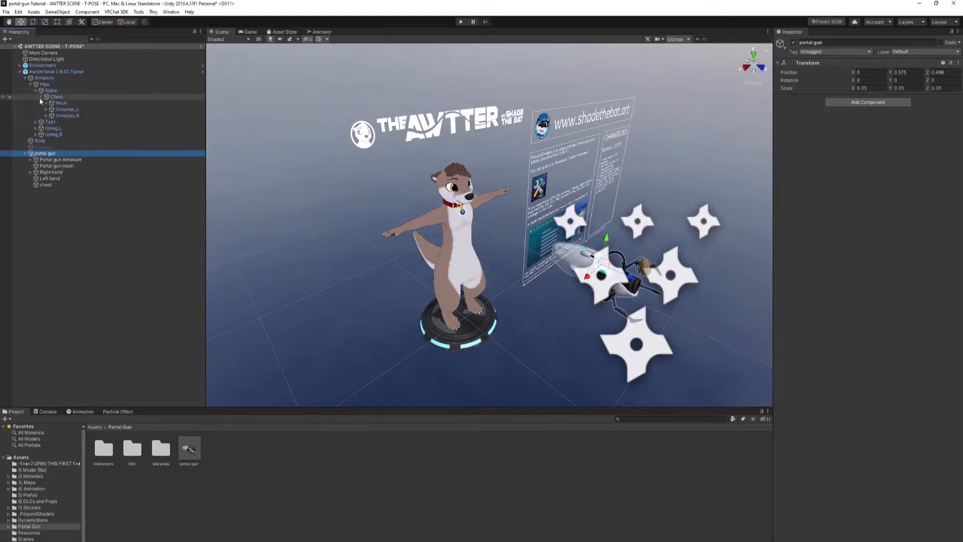
{"action": "left_click", "coordinate": [46, 110]}
{"action": "left_click", "coordinate": [52, 116]}
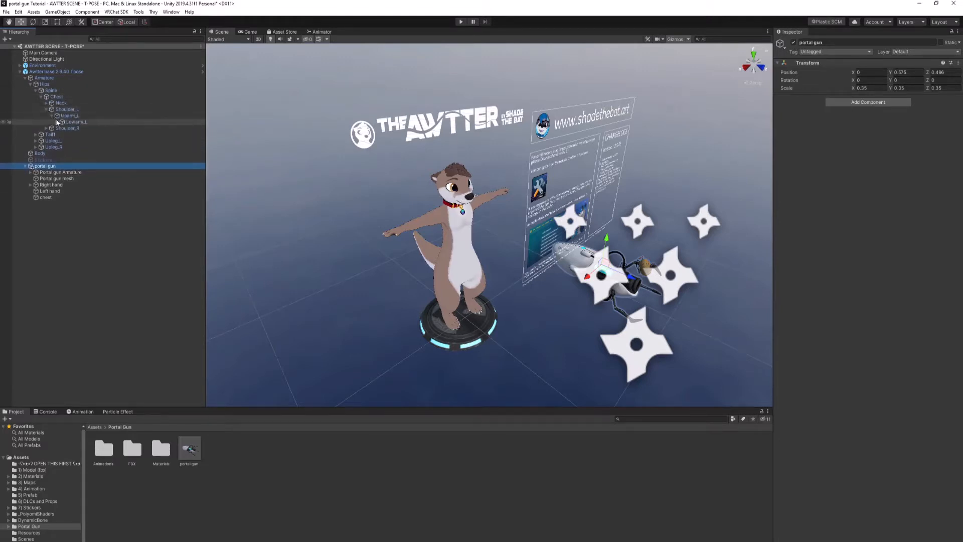
{"action": "left_click", "coordinate": [56, 122]}
{"action": "left_click", "coordinate": [47, 135]}
{"action": "left_click", "coordinate": [52, 140]}
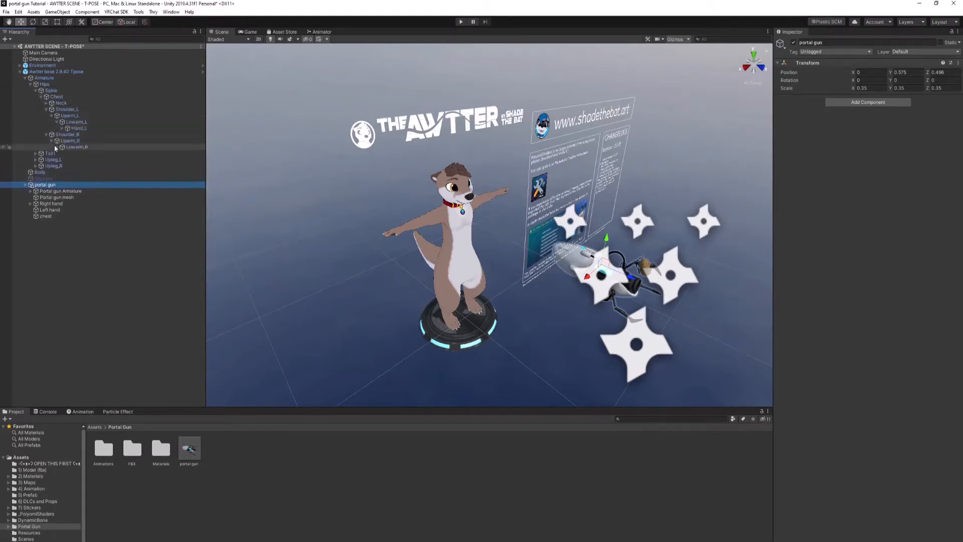
{"action": "left_click", "coordinate": [56, 147]}
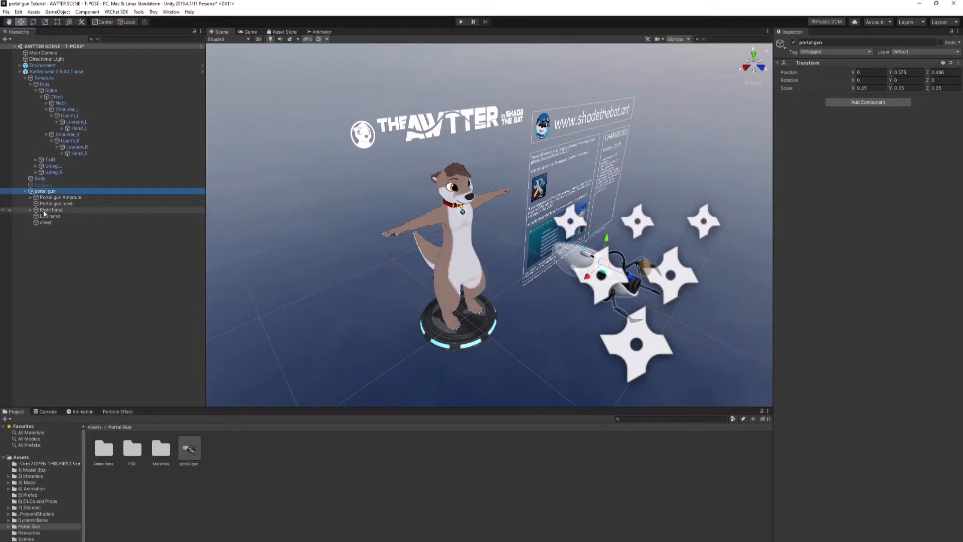
{"action": "left_click_drag", "start_coordinate": [45, 212], "coordinate": [84, 157]}
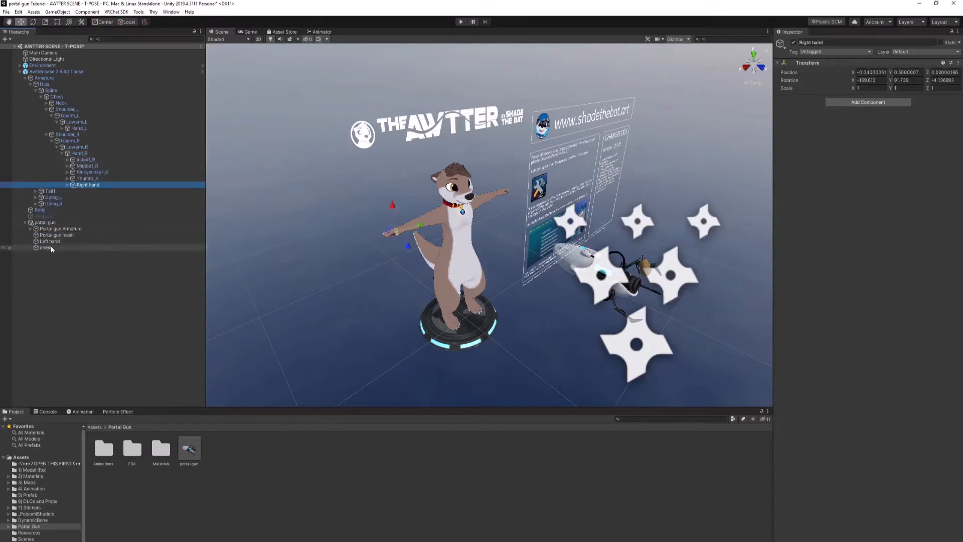
Step: Parent the portal gun's Left hand object to Hand_L and its chest object to the Chest bone
{"action": "left_click_drag", "start_coordinate": [46, 242], "coordinate": [81, 131]}
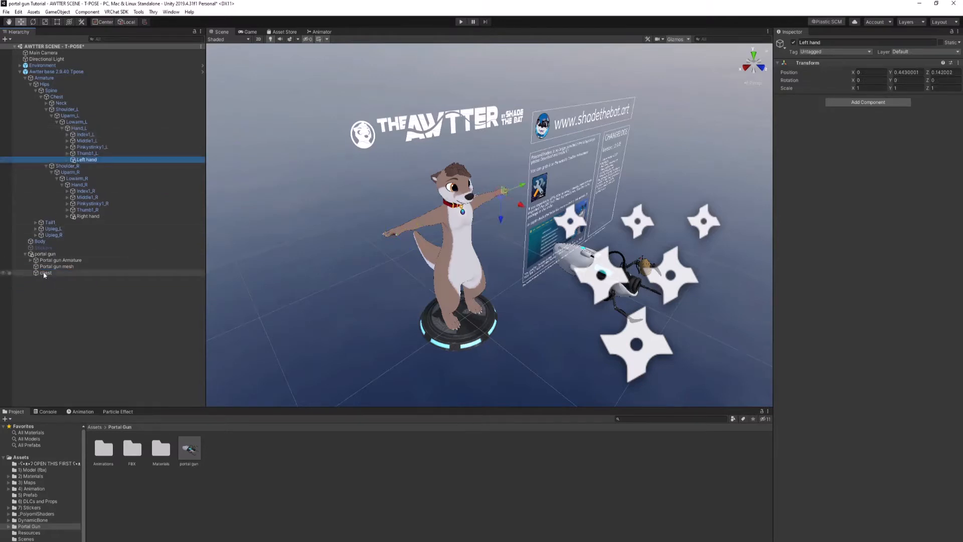
{"action": "left_click_drag", "start_coordinate": [44, 275], "coordinate": [60, 99]}
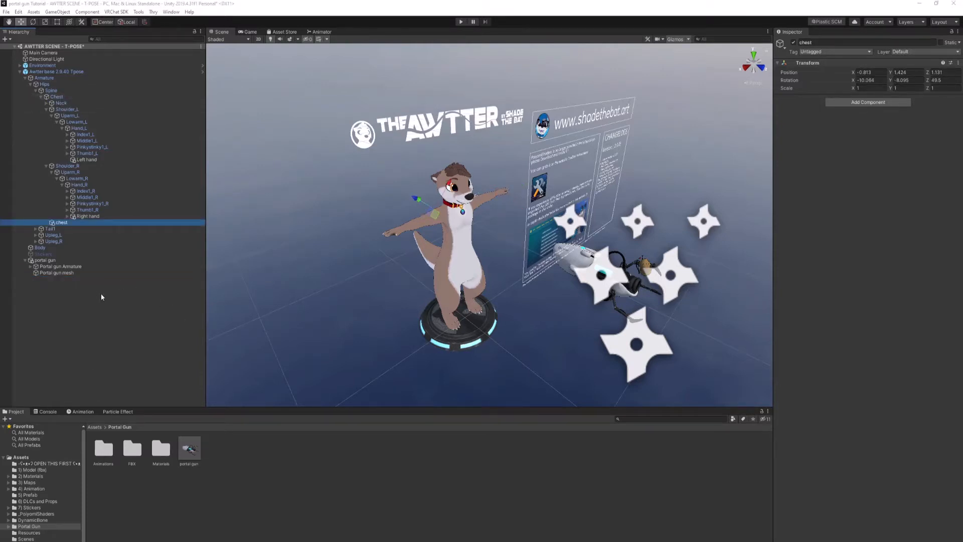
Step: Try enlarging the whole portal gun uniformly with the Scale tool, and undo the scaling
{"action": "right_click_drag", "start_coordinate": [276, 266], "coordinate": [386, 277]}
{"action": "middle_click_drag", "start_coordinate": [387, 277], "coordinate": [474, 264]}
{"action": "right_click_drag", "start_coordinate": [474, 264], "coordinate": [414, 262]}
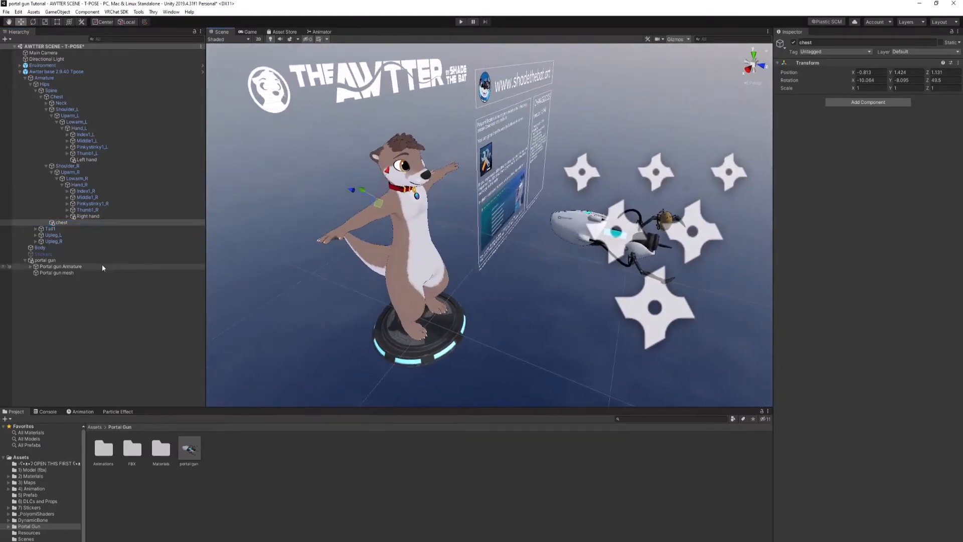
{"action": "left_click", "coordinate": [71, 262]}
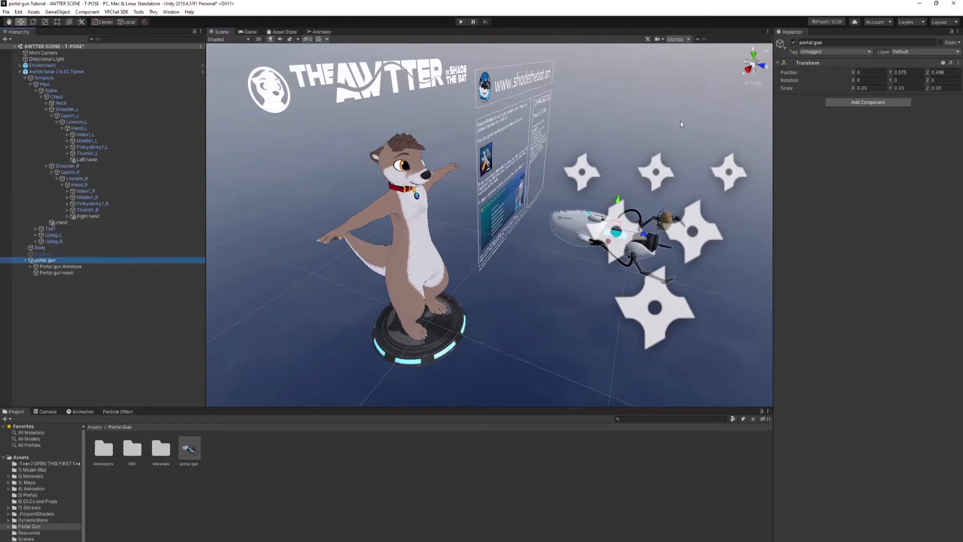
{"action": "left_click", "coordinate": [45, 23]}
{"action": "mouse_move", "coordinate": [617, 230]}
{"action": "left_mouse_down"}
{"action": "mouse_move", "coordinate": [644, 197]}
{"action": "mouse_move", "coordinate": [620, 221]}
{"action": "left_mouse_up"}
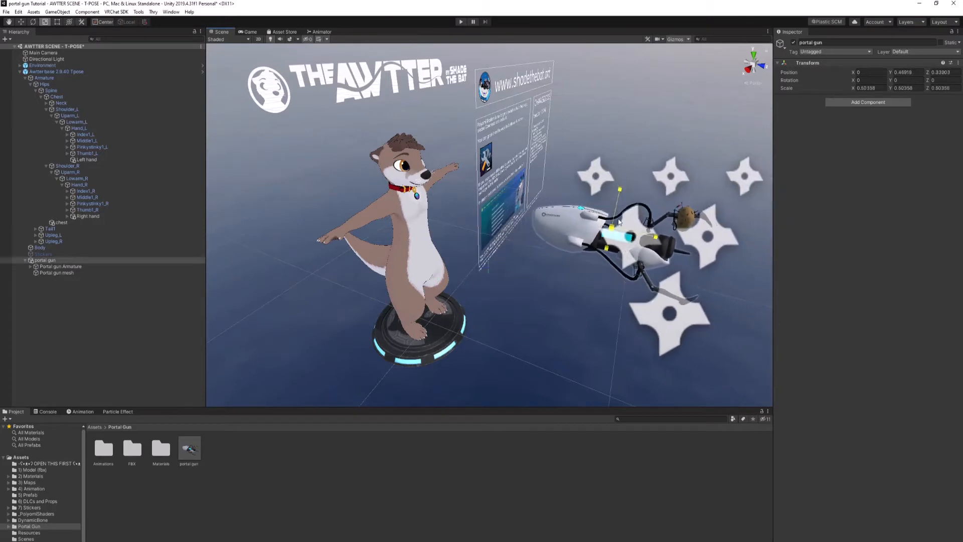
{"action": "key", "text": "ctrl+z"}
{"action": "key", "text": "ctrl+z"}
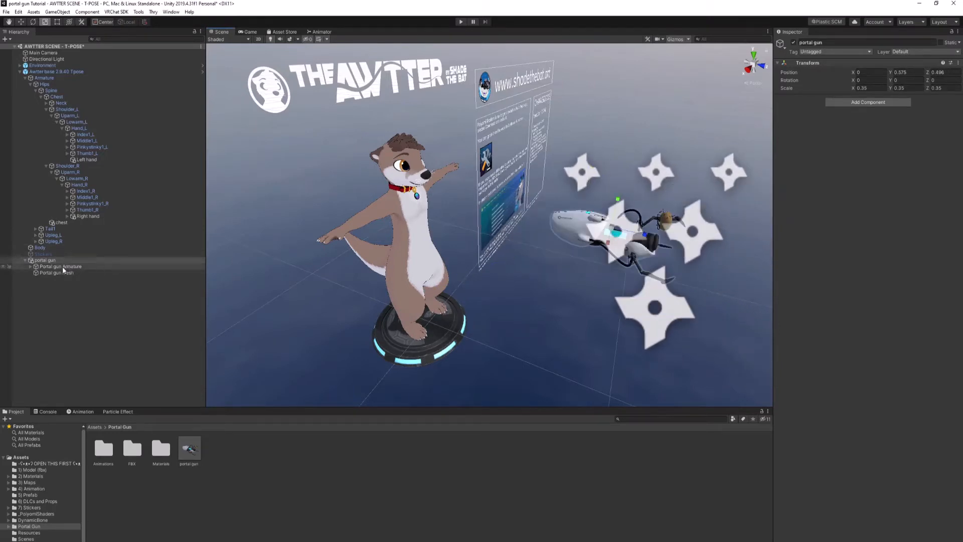
Step: Set the chest source weight to 1 in the Parent Constraint of the portal gun armature's Body
{"action": "left_click", "coordinate": [31, 266]}
{"action": "left_click", "coordinate": [48, 272]}
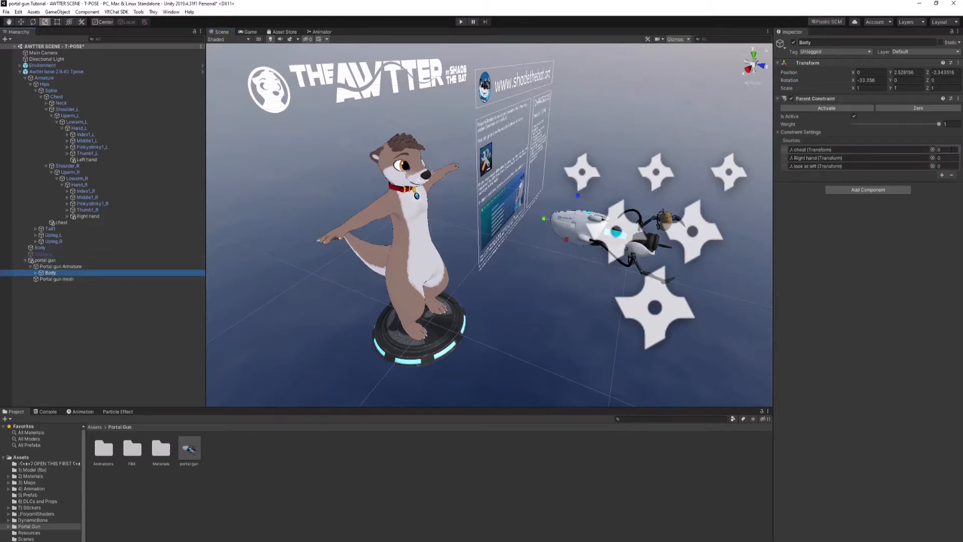
{"action": "left_click", "coordinate": [950, 152]}
{"action": "type", "text": "1"}
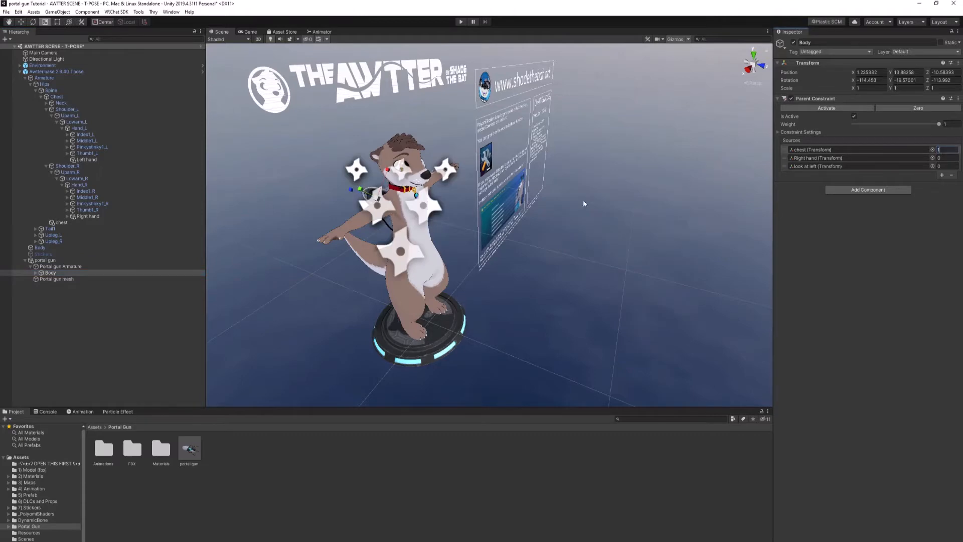
Step: Try repositioning the chest target on the avatar's back with the Move tool
{"action": "key", "text": "a"}
{"action": "right_click_drag", "start_coordinate": [583, 200], "coordinate": [783, 166]}
{"action": "right_click_drag", "start_coordinate": [562, 221], "coordinate": [609, 184]}
{"action": "key", "text": "q"}
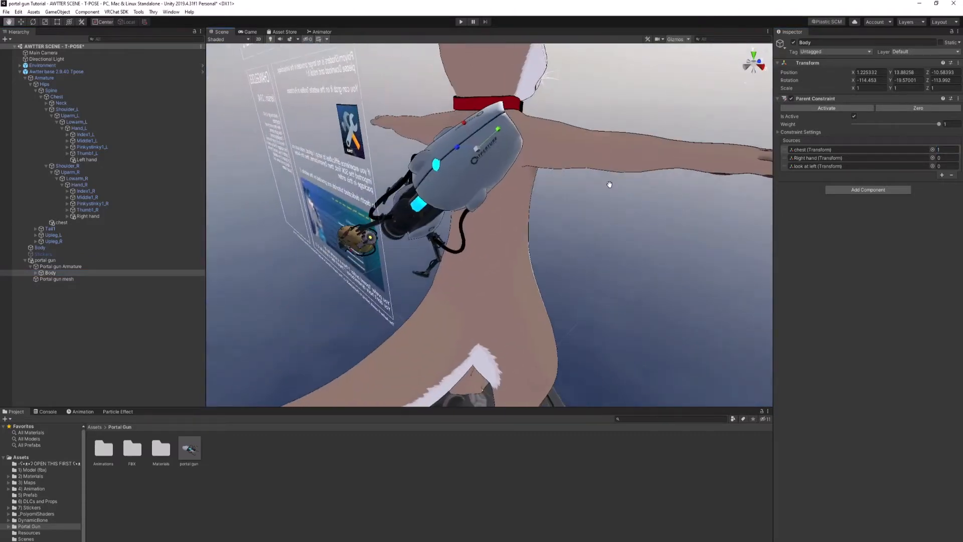
{"action": "left_click", "coordinate": [65, 223]}
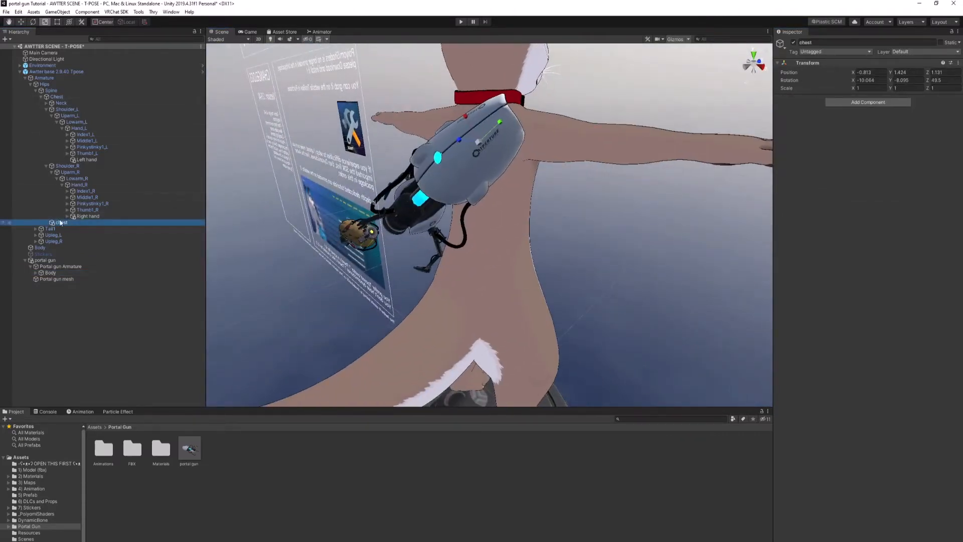
{"action": "left_click", "coordinate": [20, 22]}
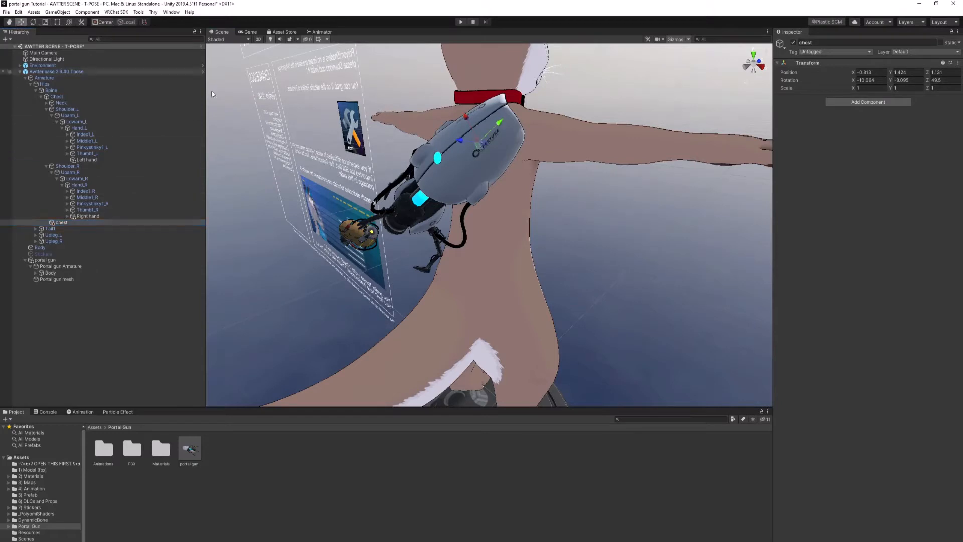
{"action": "left_click_drag", "start_coordinate": [480, 142], "coordinate": [428, 165]}
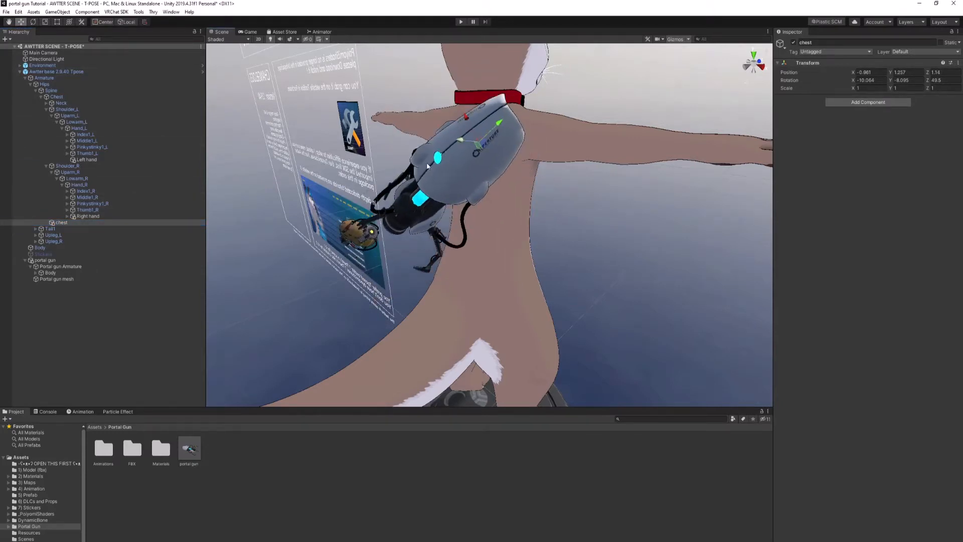
Step: In the portal gun Body's Parent Constraint, set the chest source weight to 0 and the Right hand weight to 1
{"action": "left_click", "coordinate": [67, 279]}
{"action": "left_click", "coordinate": [66, 274]}
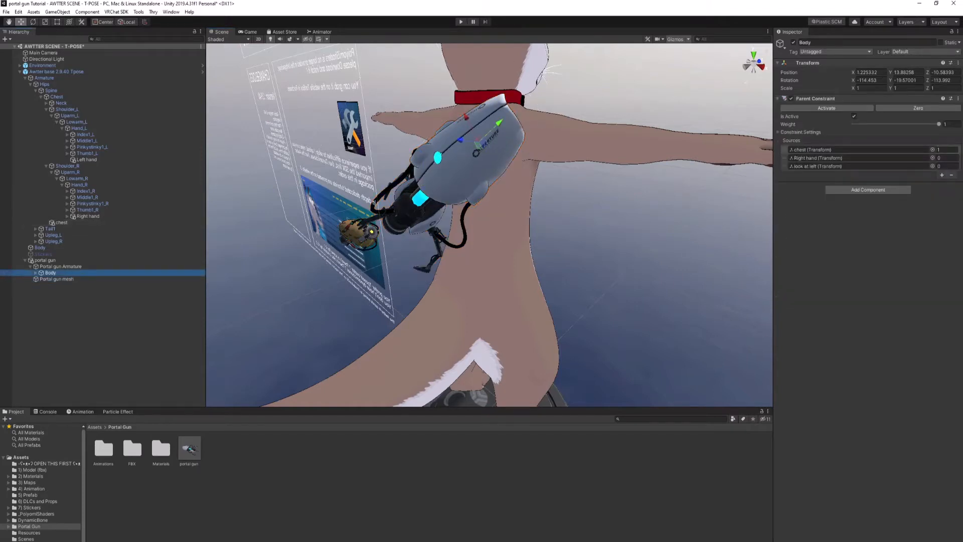
{"action": "left_click", "coordinate": [944, 150]}
{"action": "key", "text": "BackSpace"}
{"action": "type", "text": "0"}
{"action": "key", "text": "Tab"}
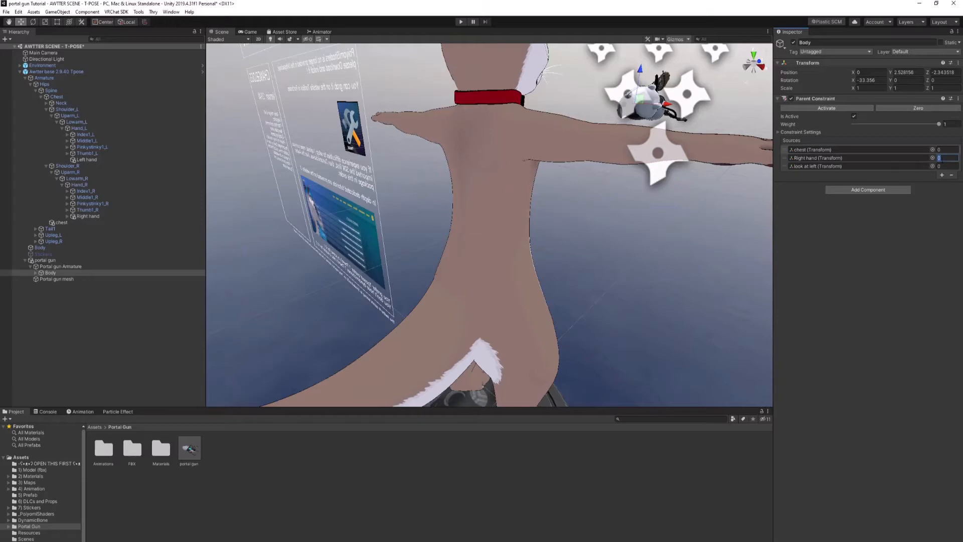
{"action": "type", "text": "1"}
{"action": "right_click_drag", "start_coordinate": [580, 194], "coordinate": [638, 227]}
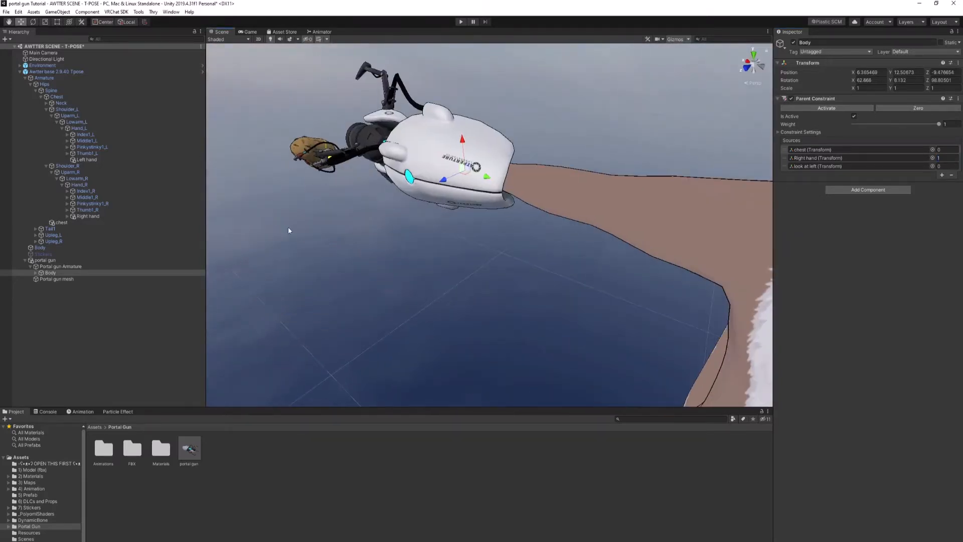
Step: Try moving and rotating the Right hand target to adjust how the portal gun sits on the avatar's hand
{"action": "left_click", "coordinate": [95, 216]}
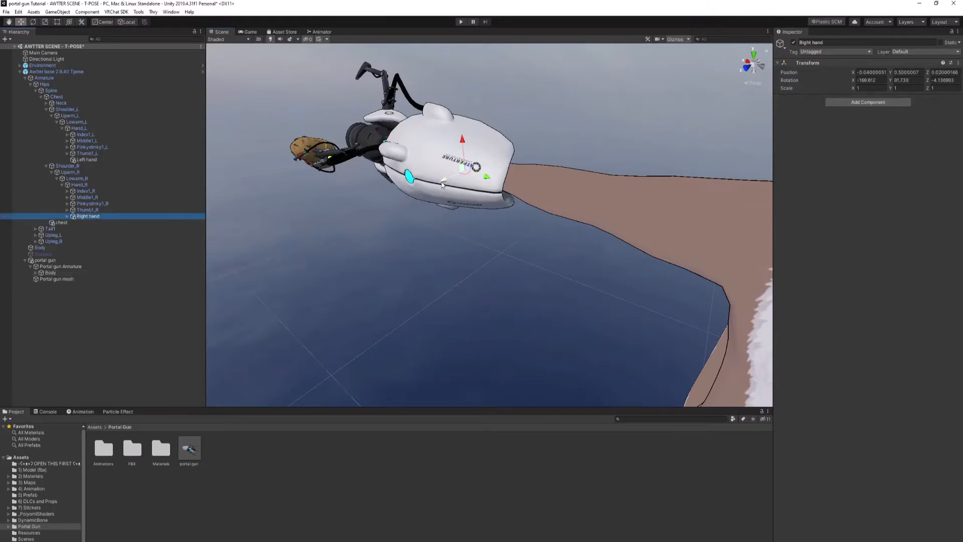
{"action": "left_click_drag", "start_coordinate": [442, 186], "coordinate": [445, 122]}
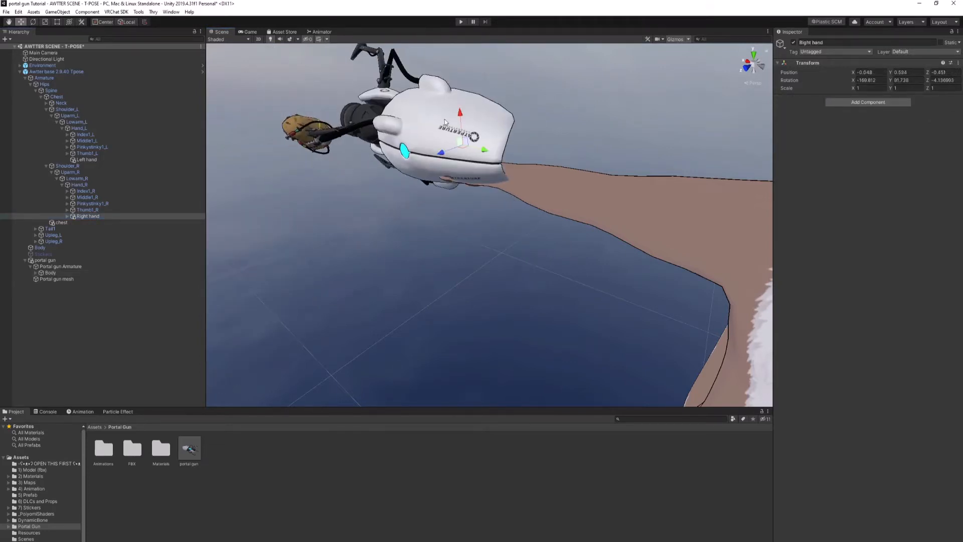
{"action": "key", "text": "ctrl+z"}
{"action": "key", "text": "e"}
{"action": "left_click_drag", "start_coordinate": [482, 156], "coordinate": [469, 195]}
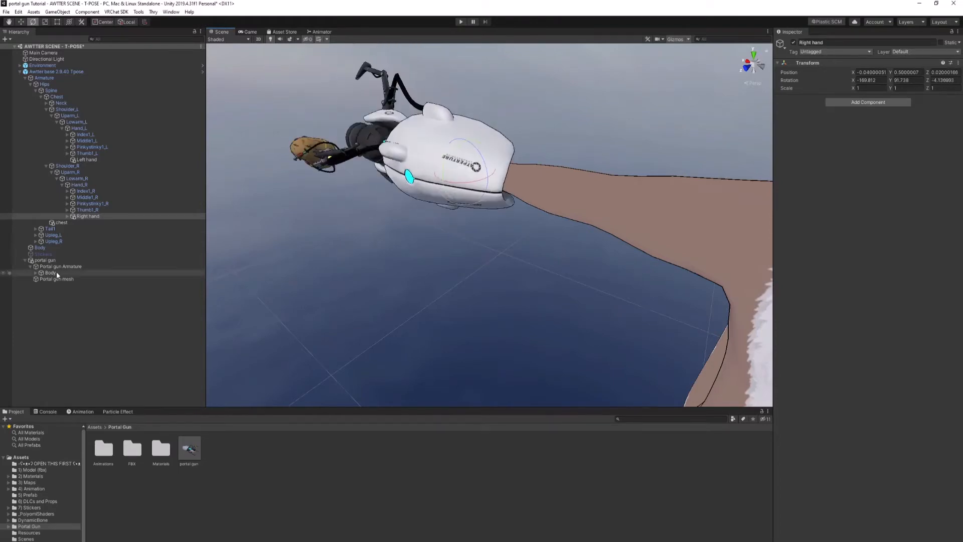
Step: Examine the portal gun on the avatar's right hand and the placement of the Left hand target
{"action": "scroll", "coordinate": [504, 224], "scroll_direction": "down", "scroll_amount": 10}
{"action": "right_click_drag", "start_coordinate": [504, 224], "coordinate": [627, 216]}
{"action": "middle_click_drag", "start_coordinate": [627, 215], "coordinate": [647, 203]}
{"action": "scroll", "coordinate": [647, 203], "scroll_direction": "down", "scroll_amount": 4}
{"action": "scroll", "coordinate": [386, 200], "scroll_direction": "up", "scroll_amount": 7}
{"action": "middle_click_drag", "start_coordinate": [386, 200], "coordinate": [399, 233]}
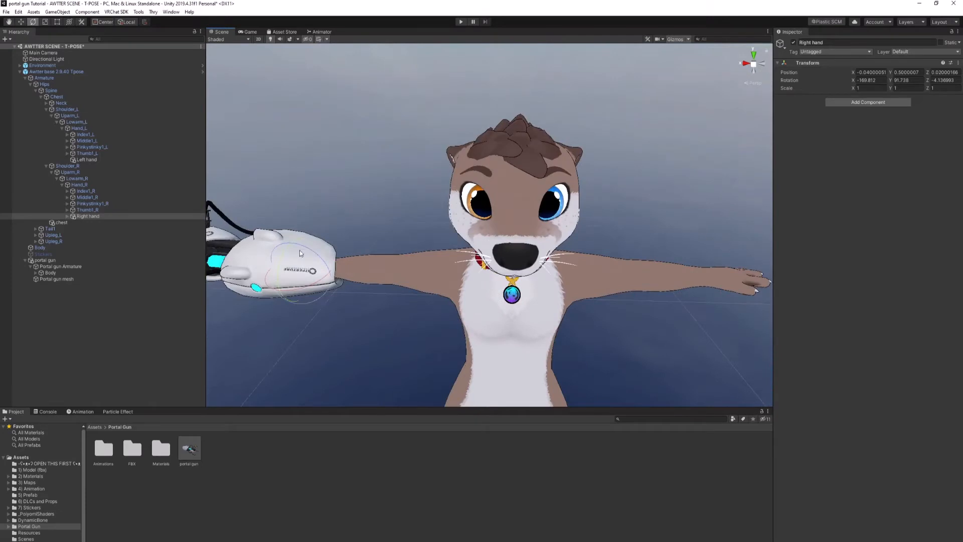
{"action": "left_click", "coordinate": [86, 159]}
{"action": "key", "text": "f"}
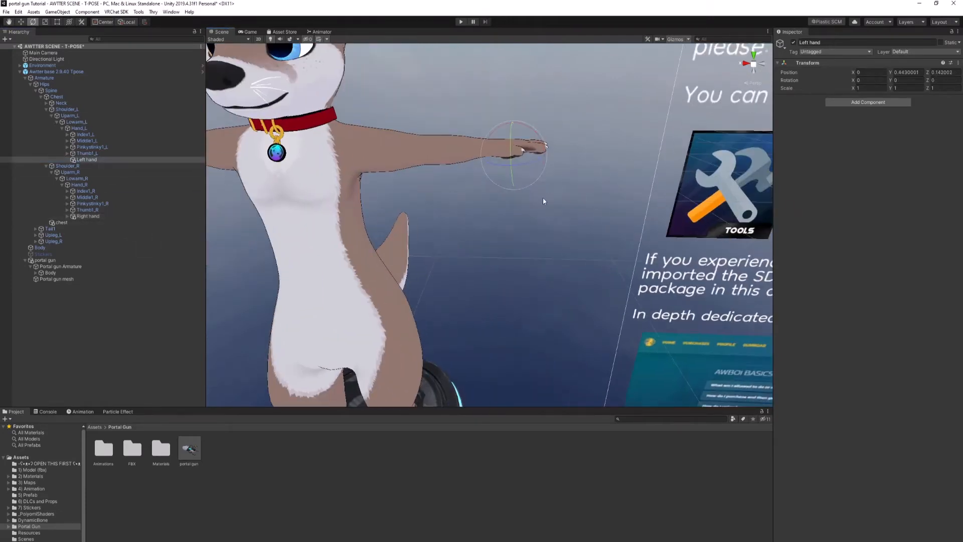
{"action": "middle_click_drag", "start_coordinate": [503, 172], "coordinate": [530, 171]}
{"action": "middle_click_drag", "start_coordinate": [432, 201], "coordinate": [524, 212]}
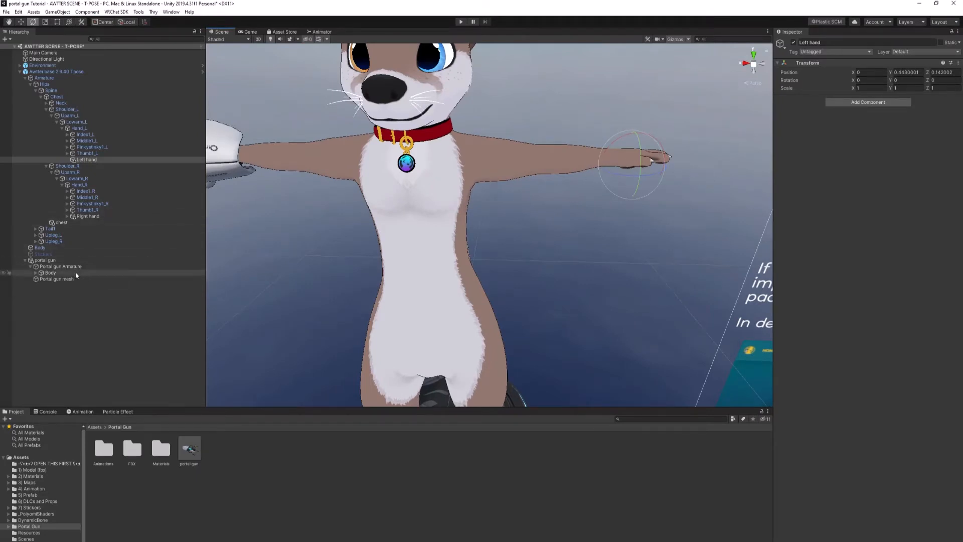
Step: In the portal gun Body's Parent Constraint, set the Right hand source weight to 0 and the chest weight to 1
{"action": "left_click", "coordinate": [51, 273]}
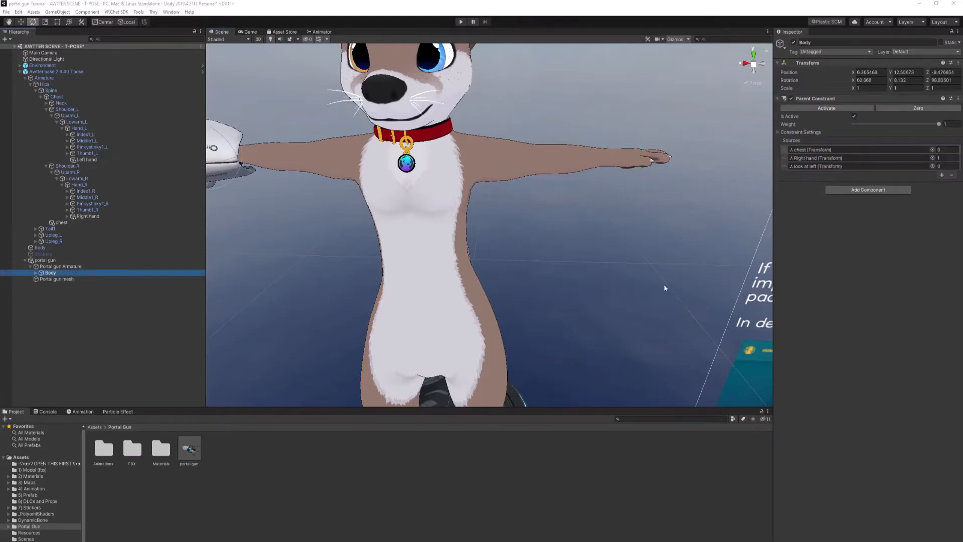
{"action": "left_click", "coordinate": [954, 158]}
{"action": "type", "text": "0"}
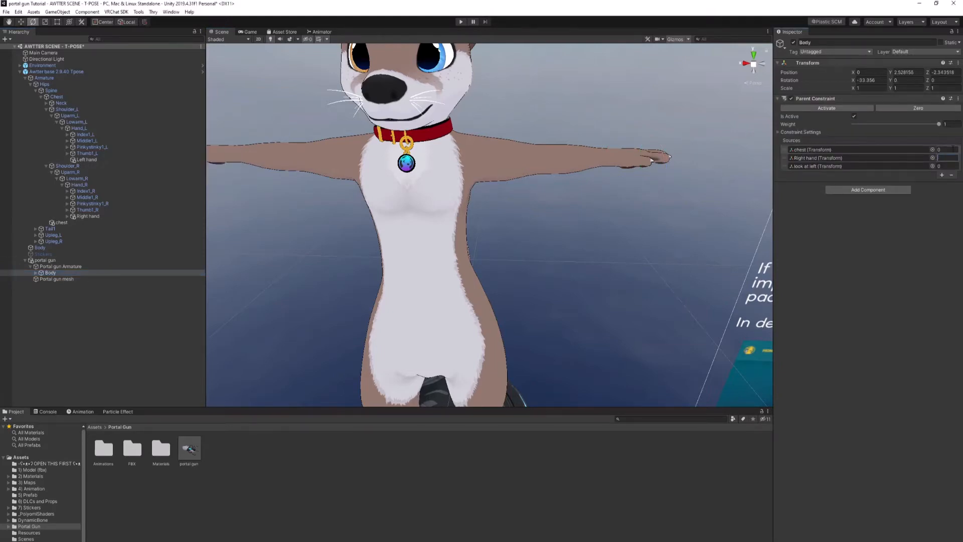
{"action": "left_click", "coordinate": [948, 149]}
{"action": "type", "text": "1"}
{"action": "left_click_drag", "start_coordinate": [661, 168], "coordinate": [673, 206], "text": "alt"}
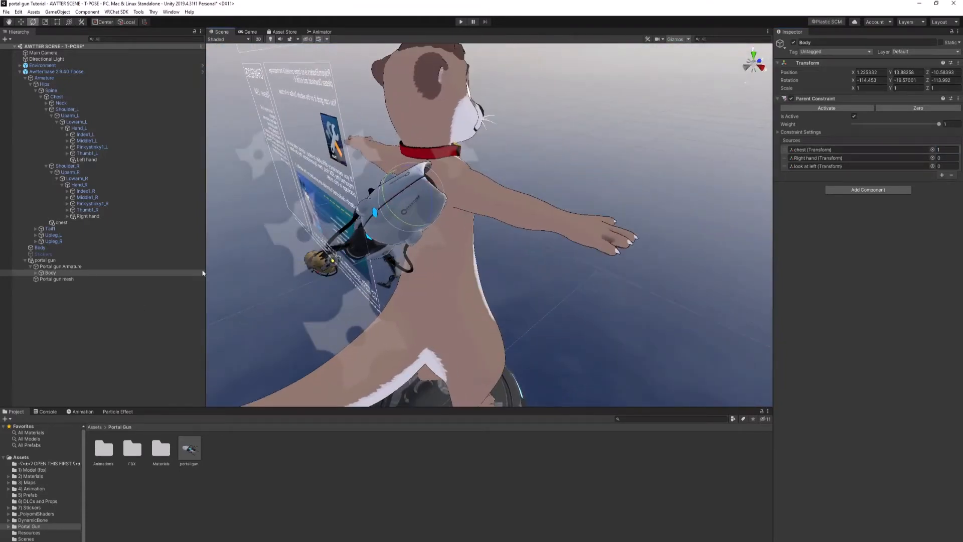
Step: Deactivate the portal gun object so it is disabled by default on the avatar
{"action": "left_click", "coordinate": [56, 260]}
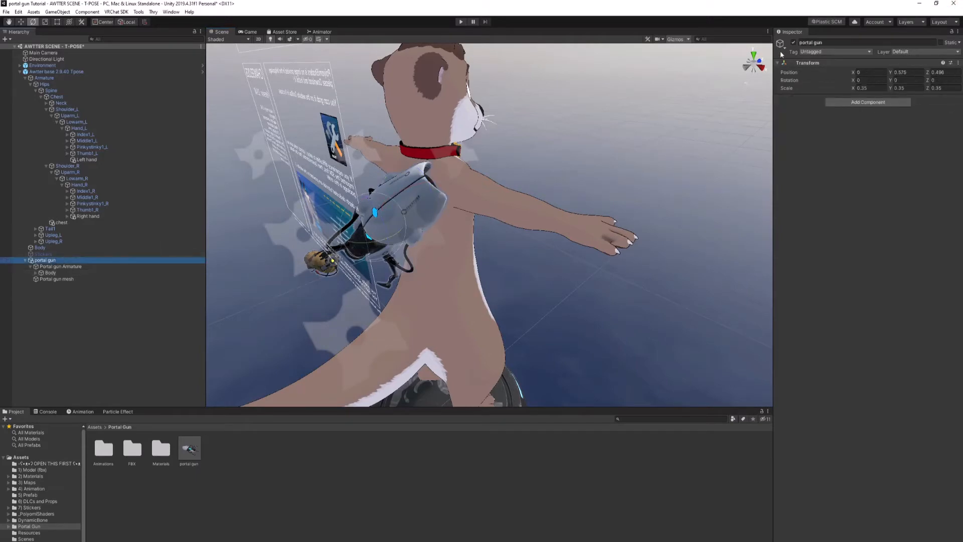
{"action": "left_click", "coordinate": [794, 42]}
{"action": "left_click_drag", "start_coordinate": [738, 74], "coordinate": [537, 119], "text": "alt"}
{"action": "scroll", "coordinate": [537, 119], "scroll_direction": "down", "scroll_amount": 5}
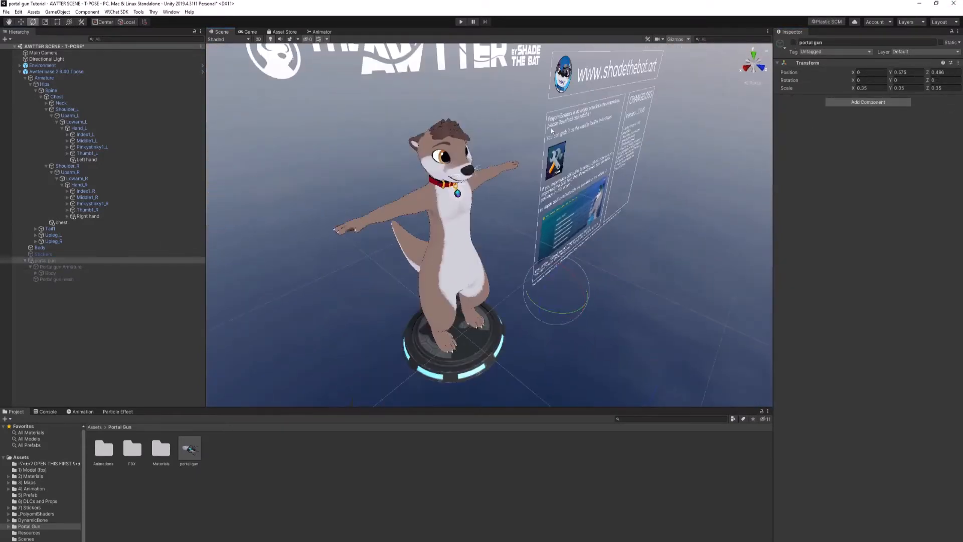
Step: Move the Portal gun FX controller, Portal gun Menu and Portal gun Param from the Portal Gun Animations folder into the 4) Animation folder
{"action": "left_click", "coordinate": [672, 243]}
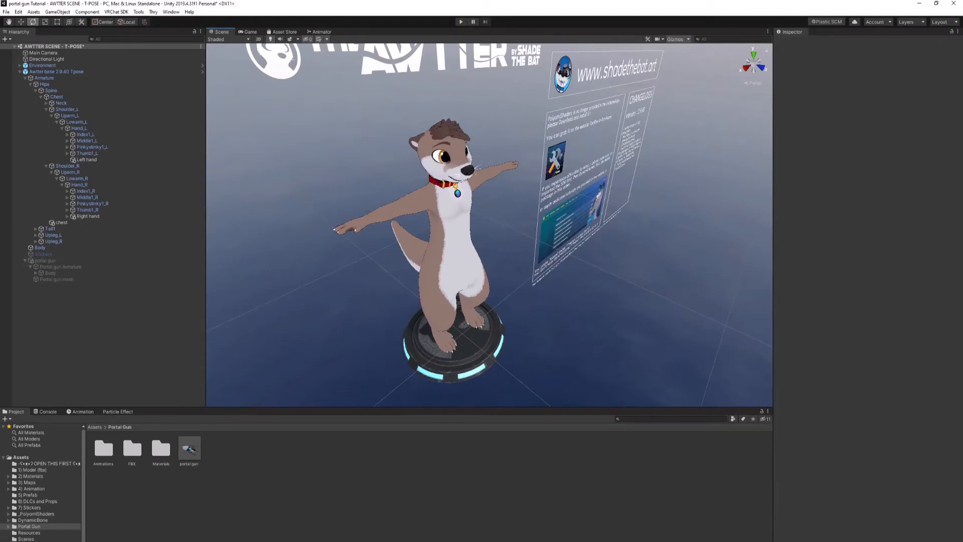
{"action": "double_click", "coordinate": [104, 449]}
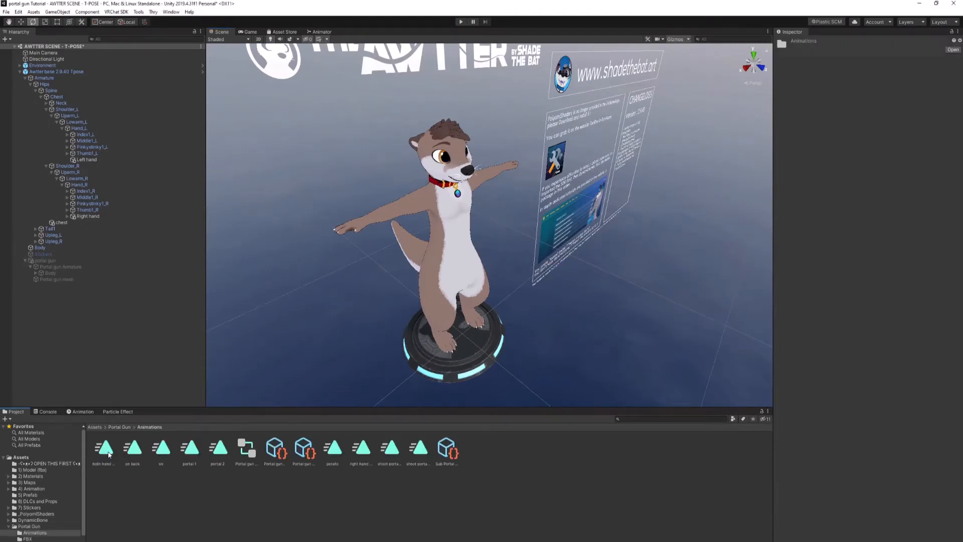
{"action": "left_click", "coordinate": [275, 452]}
{"action": "left_click", "coordinate": [246, 450]}
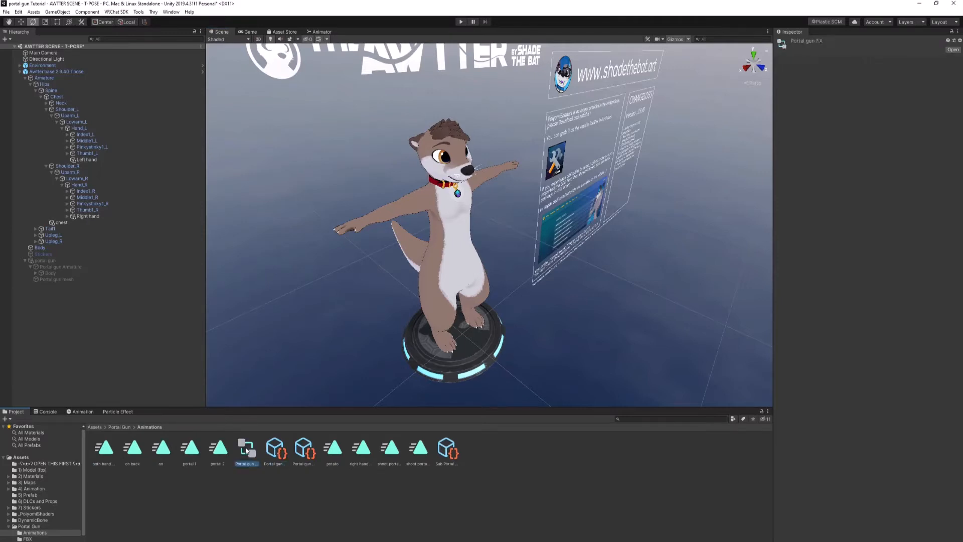
{"action": "left_click", "coordinate": [279, 454]}
{"action": "left_click", "coordinate": [304, 451]}
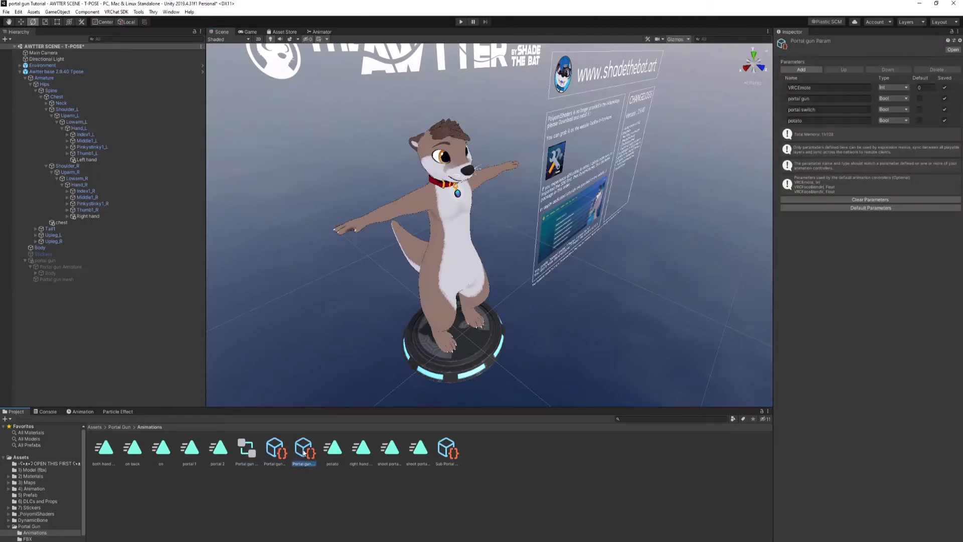
{"action": "left_click", "coordinate": [275, 452], "text": "ctrl"}
{"action": "left_click", "coordinate": [246, 449], "text": "ctrl"}
{"action": "left_click_drag", "start_coordinate": [250, 453], "coordinate": [36, 492]}
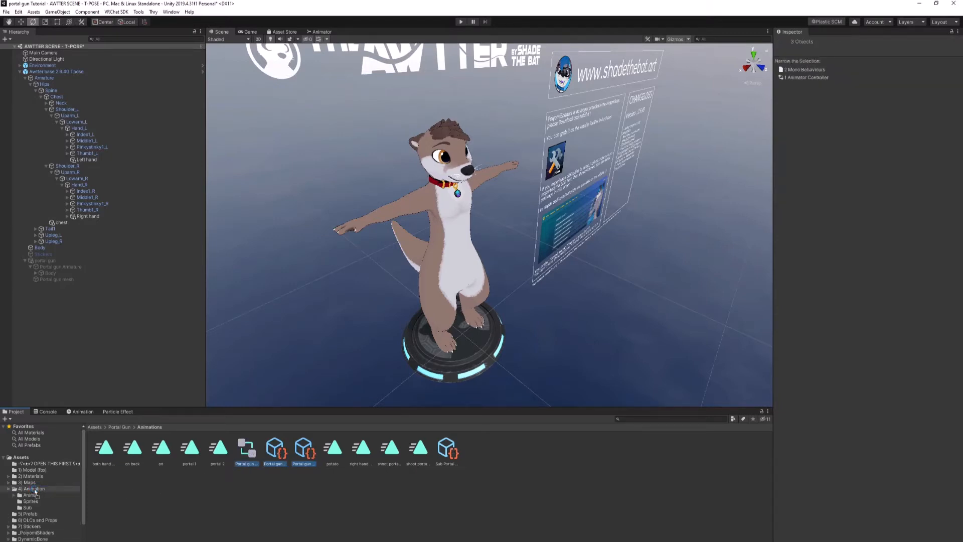
{"action": "left_click", "coordinate": [35, 490]}
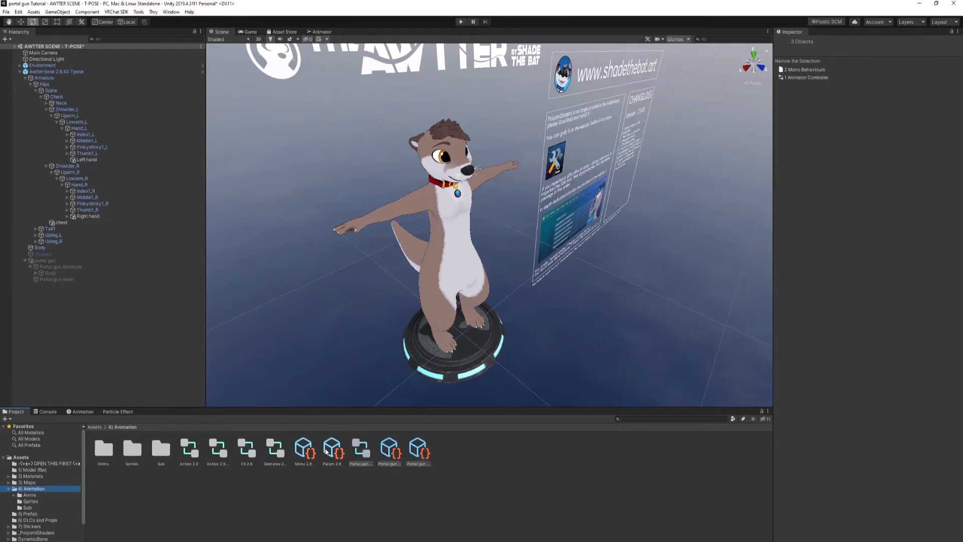
Step: Copy the portal gun parameter name from Portal gun Param and add a Bool parameter named "portal gun" to Param 2.8
{"action": "left_click", "coordinate": [418, 451]}
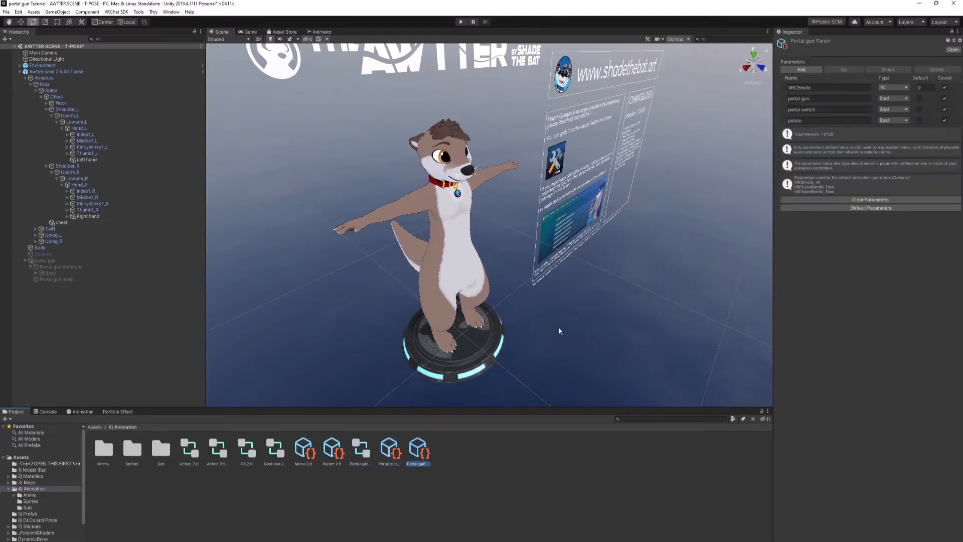
{"action": "left_click", "coordinate": [820, 97]}
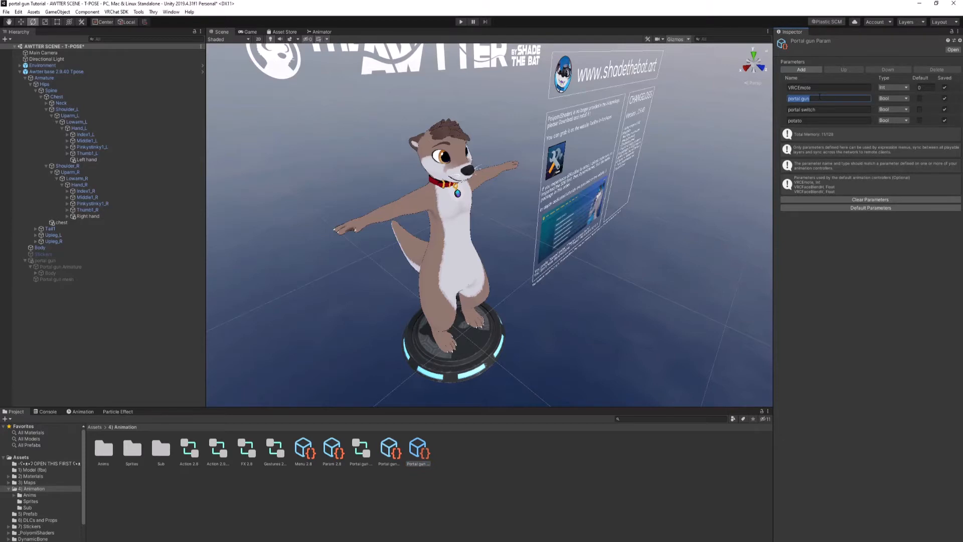
{"action": "left_click", "coordinate": [391, 451]}
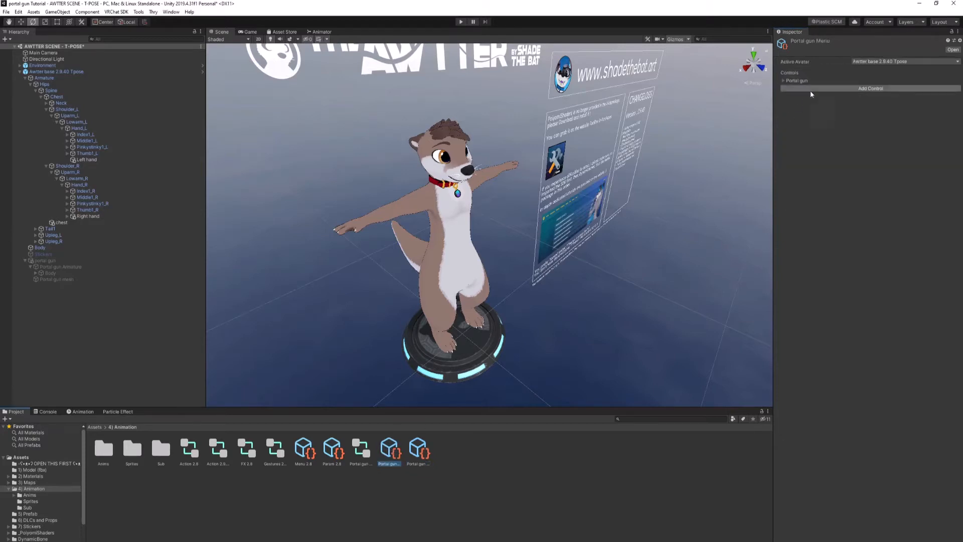
{"action": "left_click", "coordinate": [333, 450]}
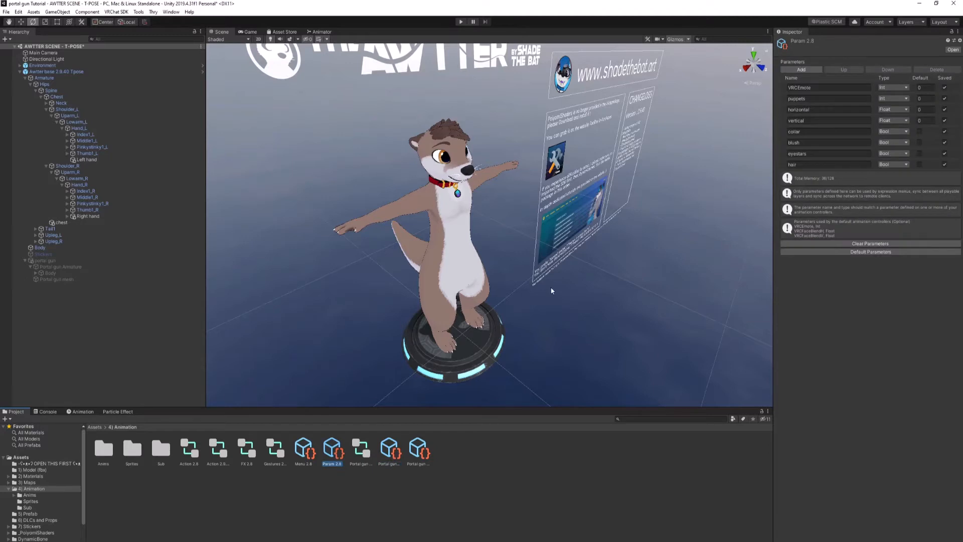
{"action": "left_click", "coordinate": [803, 72]}
{"action": "left_click", "coordinate": [813, 176]}
{"action": "type", "text": "portal gun"}
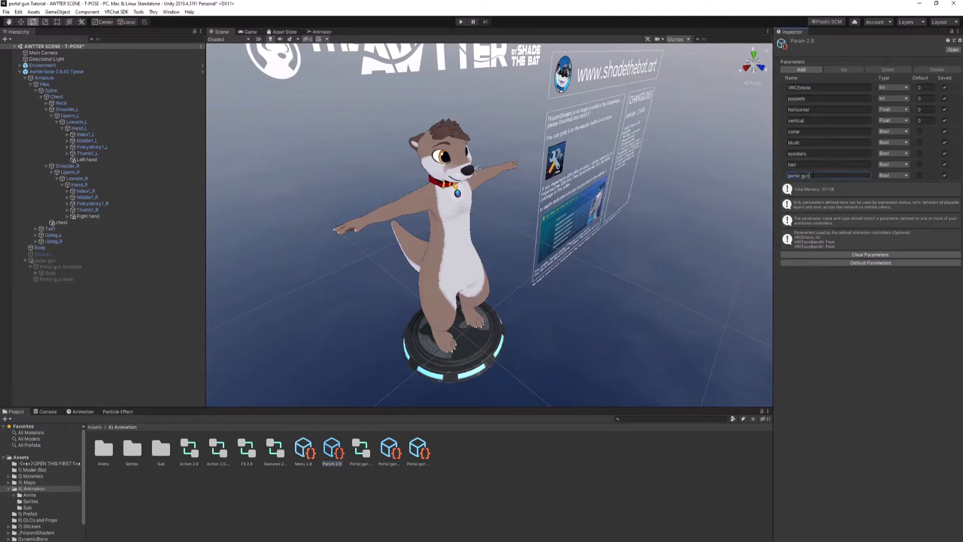
Step: Add another Bool parameter to Param 2.8 and name it "portal switch", copied from Portal gun Param
{"action": "left_click", "coordinate": [802, 70]}
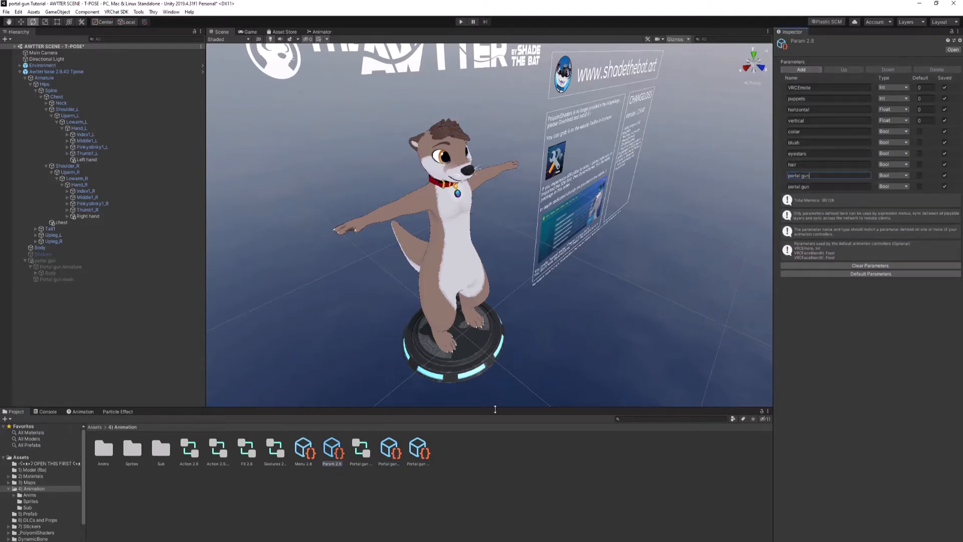
{"action": "left_click", "coordinate": [418, 450]}
{"action": "left_click", "coordinate": [814, 109]}
{"action": "key", "text": "ctrl+c"}
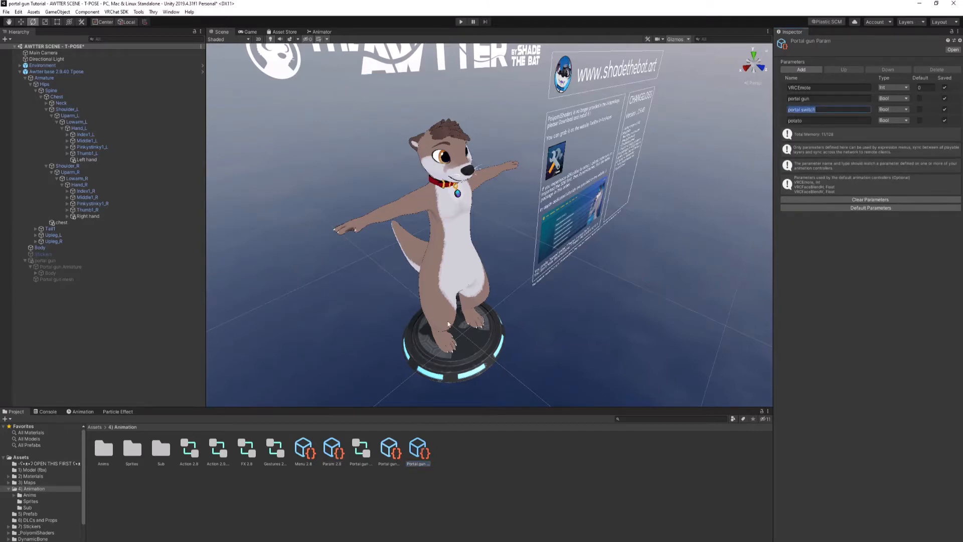
{"action": "left_click", "coordinate": [334, 463]}
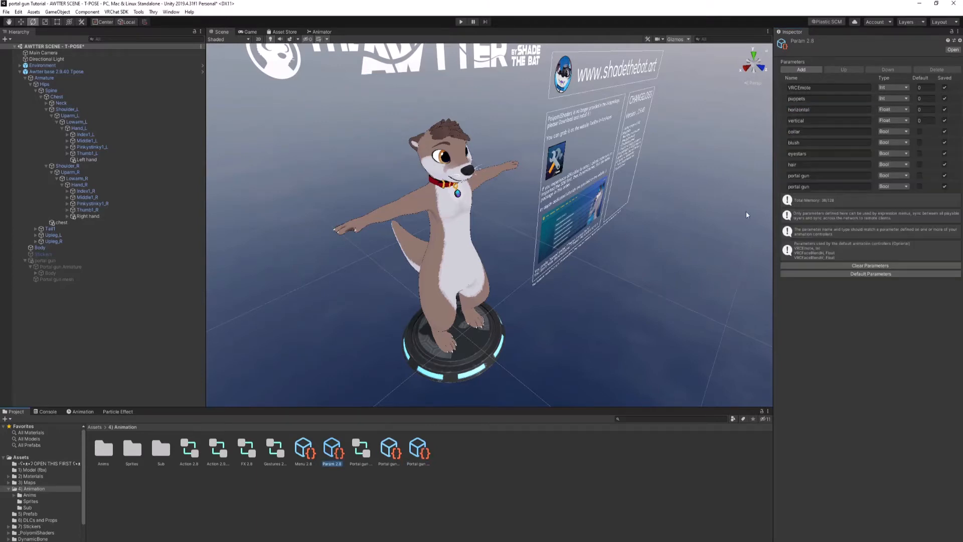
{"action": "left_click", "coordinate": [814, 186]}
Step: Copy the potato parameter name into the last Param 2.8 entry and add a further Bool parameter named "portal switch"
{"action": "left_click", "coordinate": [418, 448]}
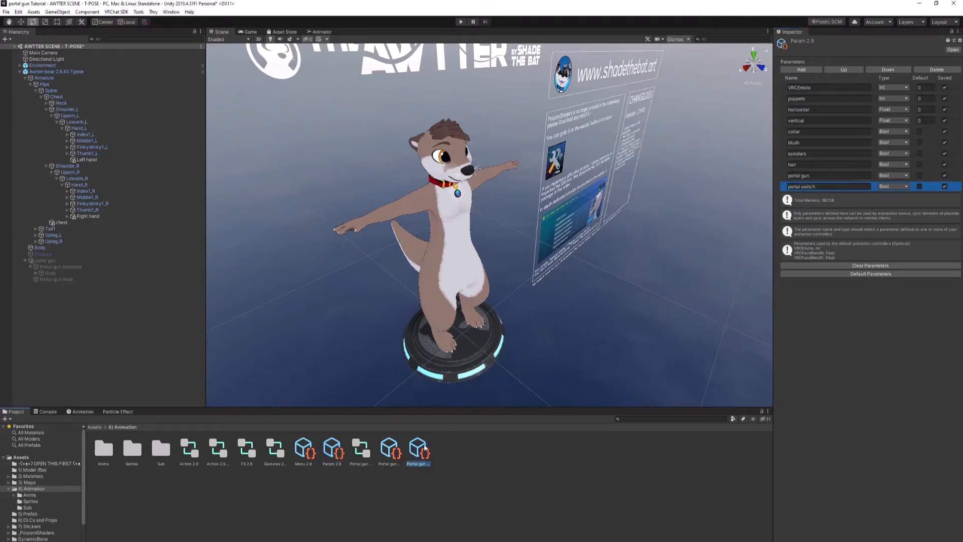
{"action": "left_click", "coordinate": [807, 120]}
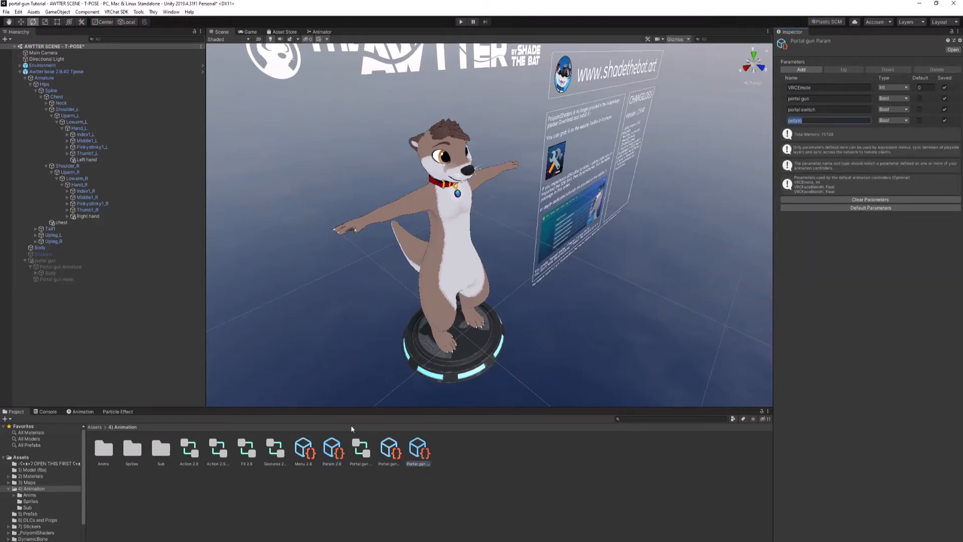
{"action": "left_click", "coordinate": [327, 454]}
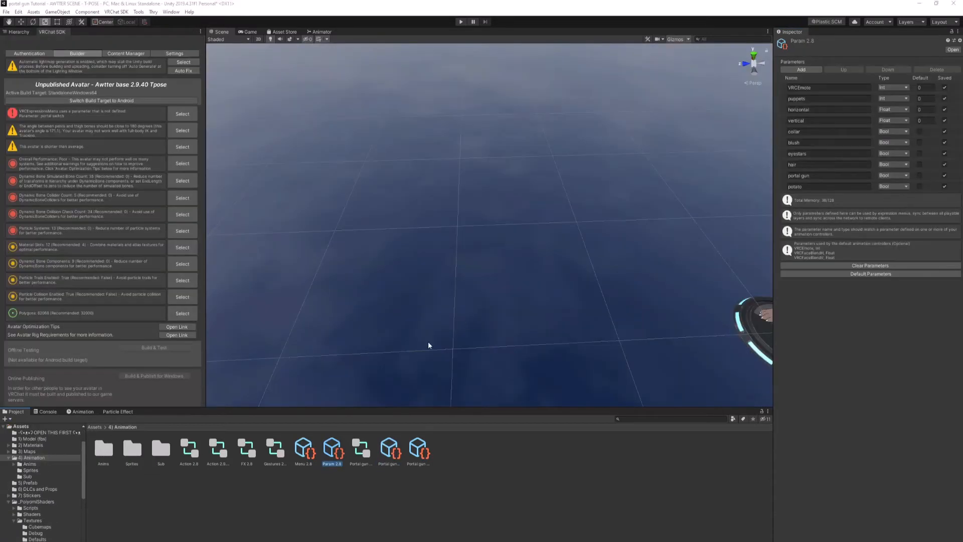
{"action": "left_click", "coordinate": [801, 70]}
{"action": "left_click", "coordinate": [804, 197]}
{"action": "key", "text": "ctrl+v"}
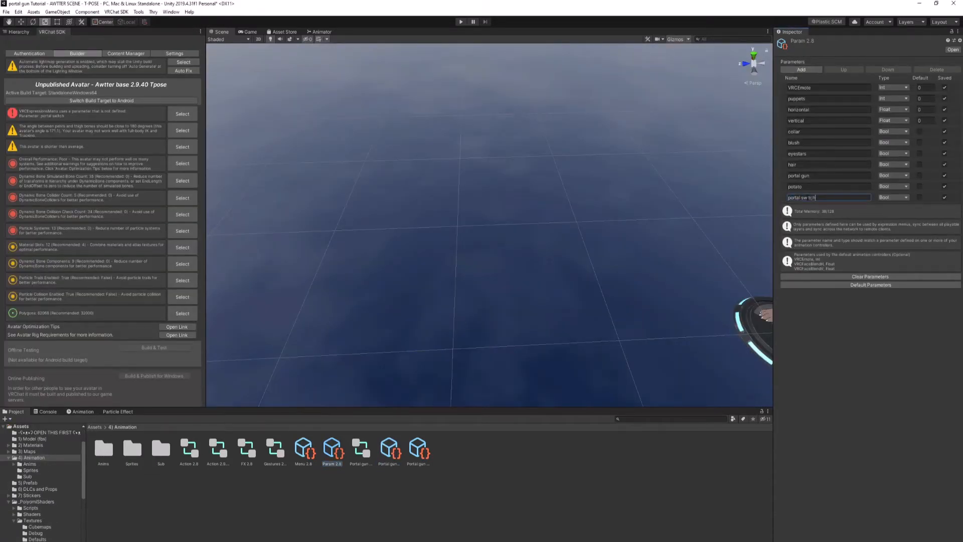
Step: Copy the control name from Portal gun Menu and add a new control named "Portal gun" to Menu 2.8
{"action": "left_click", "coordinate": [390, 449]}
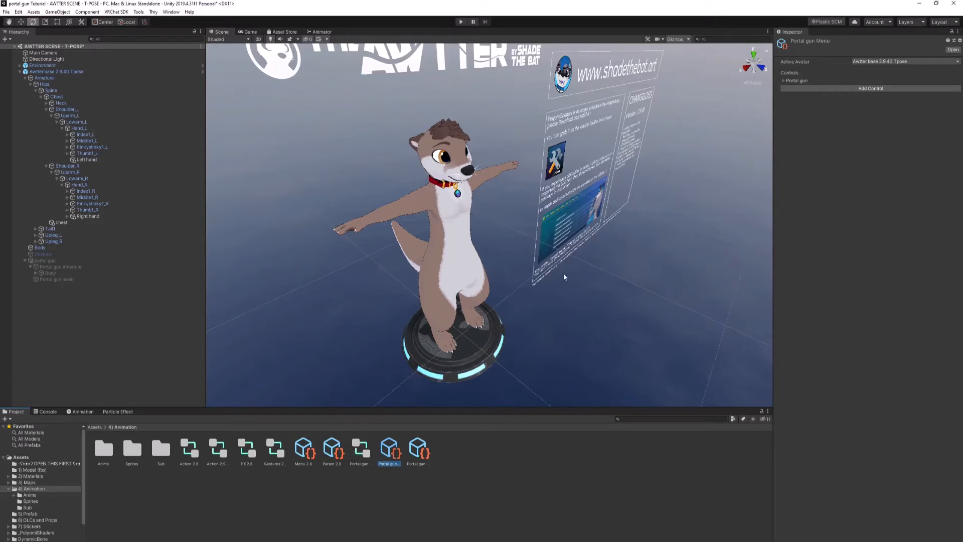
{"action": "left_click", "coordinate": [790, 80]}
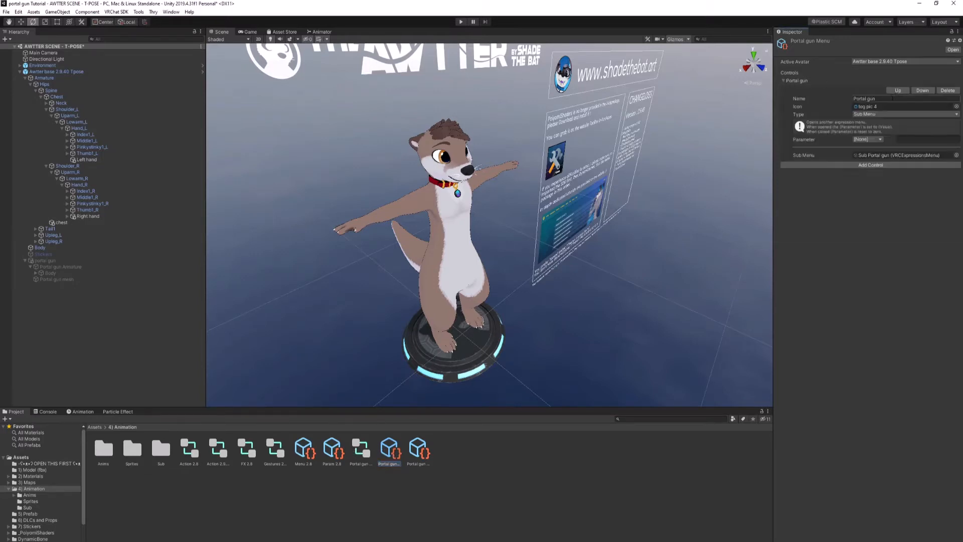
{"action": "left_click", "coordinate": [893, 98]}
{"action": "key", "text": "ctrl+c"}
{"action": "left_click", "coordinate": [305, 450]}
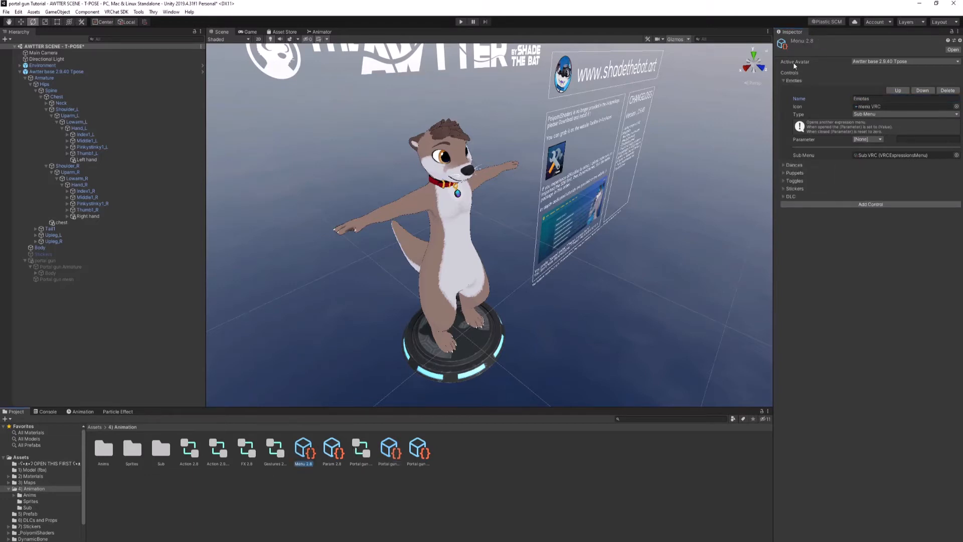
{"action": "left_click", "coordinate": [831, 205]}
{"action": "left_click", "coordinate": [784, 205]}
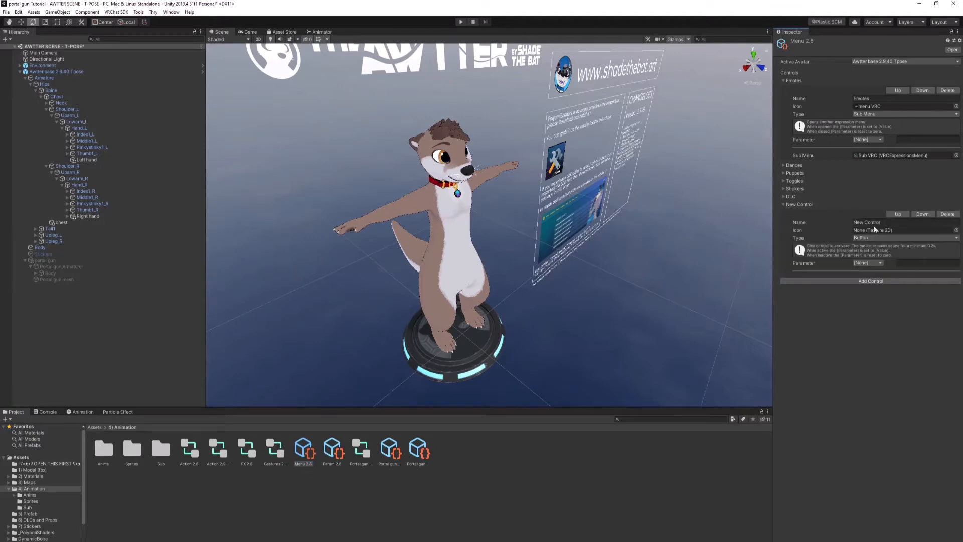
{"action": "left_click", "coordinate": [876, 222]}
{"action": "key", "text": "ctrl+v"}
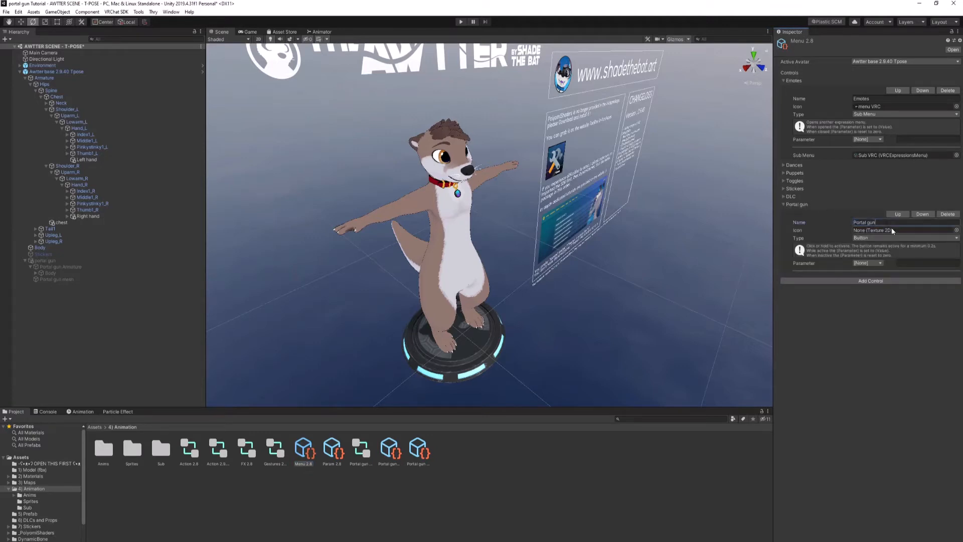
Step: Give the Portal gun control in Menu 2.8 the tog pic 4 icon and set its type to Sub Menu
{"action": "left_click", "coordinate": [956, 230]}
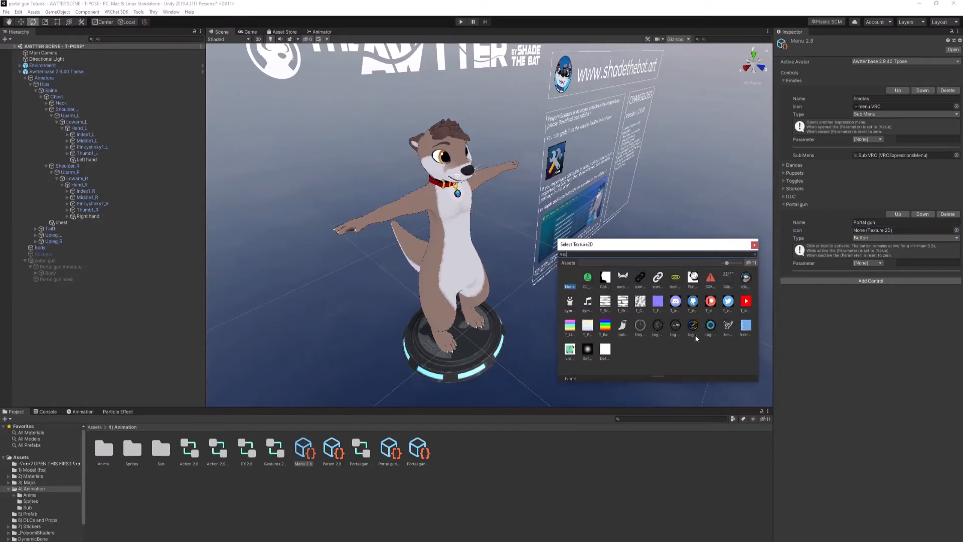
{"action": "left_click", "coordinate": [712, 329]}
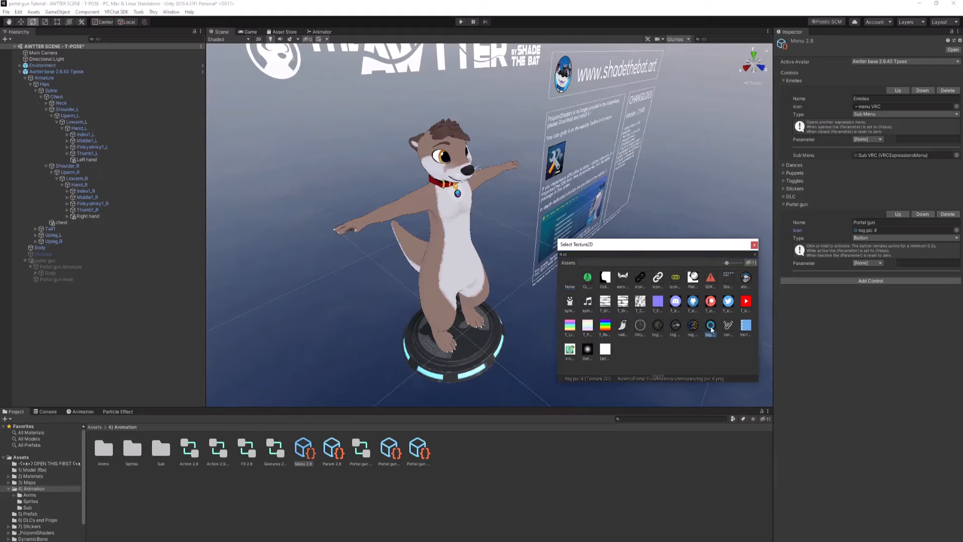
{"action": "left_click", "coordinate": [867, 239]}
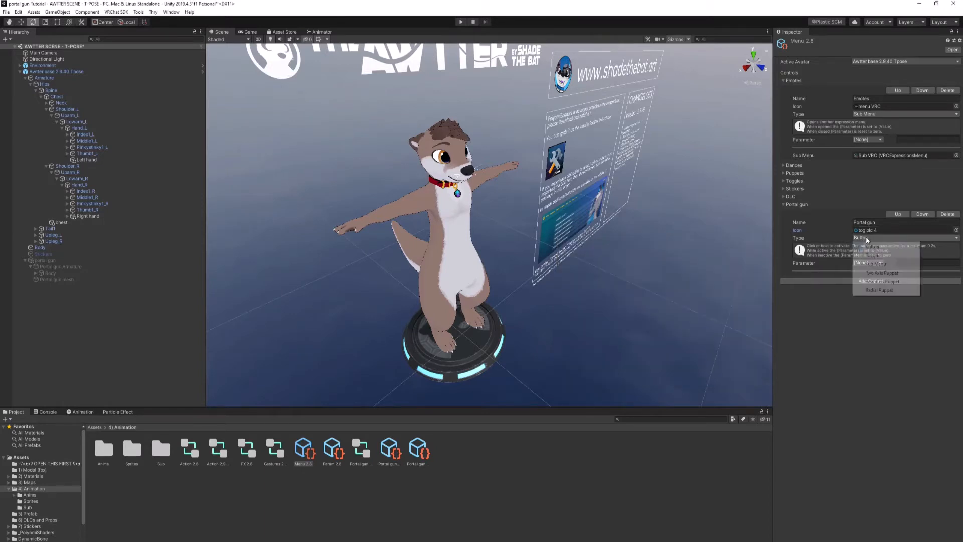
{"action": "left_click", "coordinate": [888, 265]}
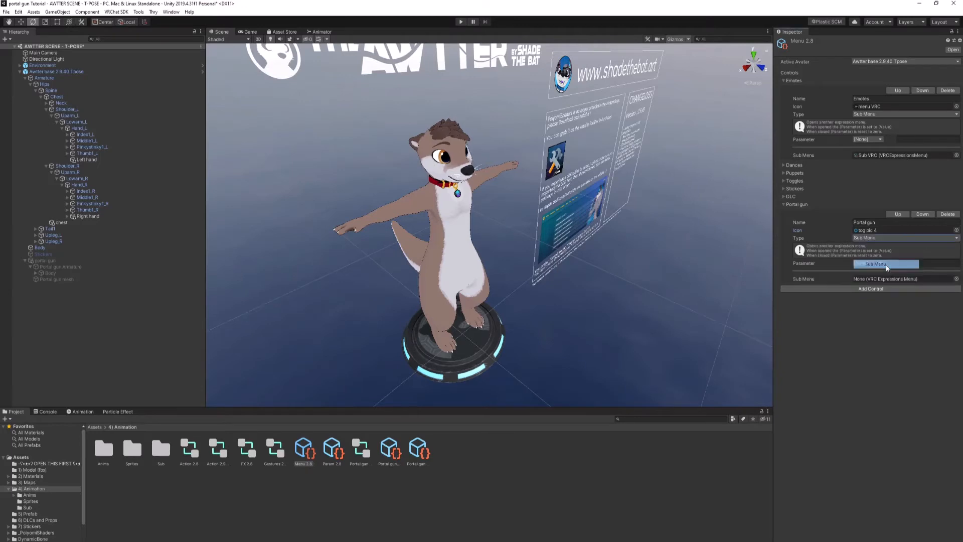
Step: Assign Sub Portal gun as the Portal gun control's submenu and collapse the control's settings
{"action": "left_click", "coordinate": [957, 279]}
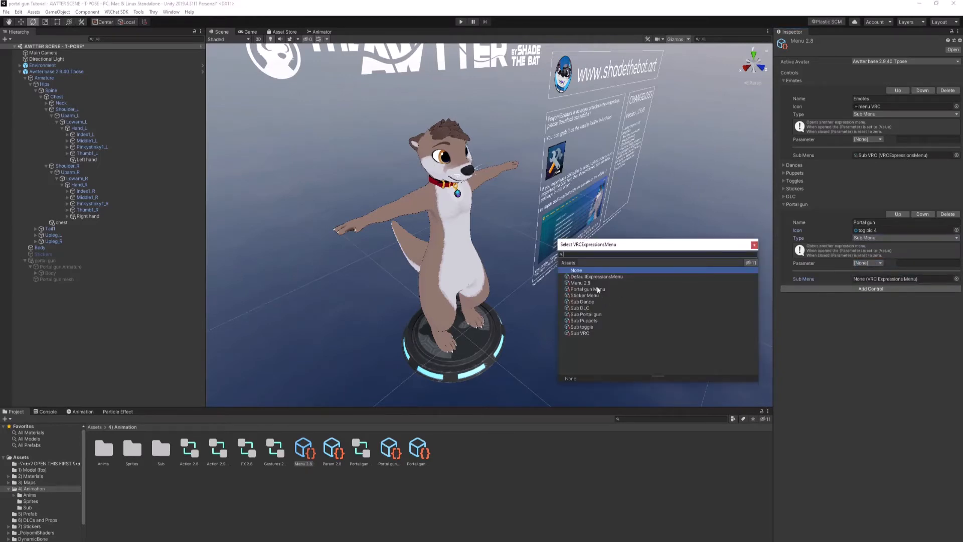
{"action": "left_click", "coordinate": [592, 315]}
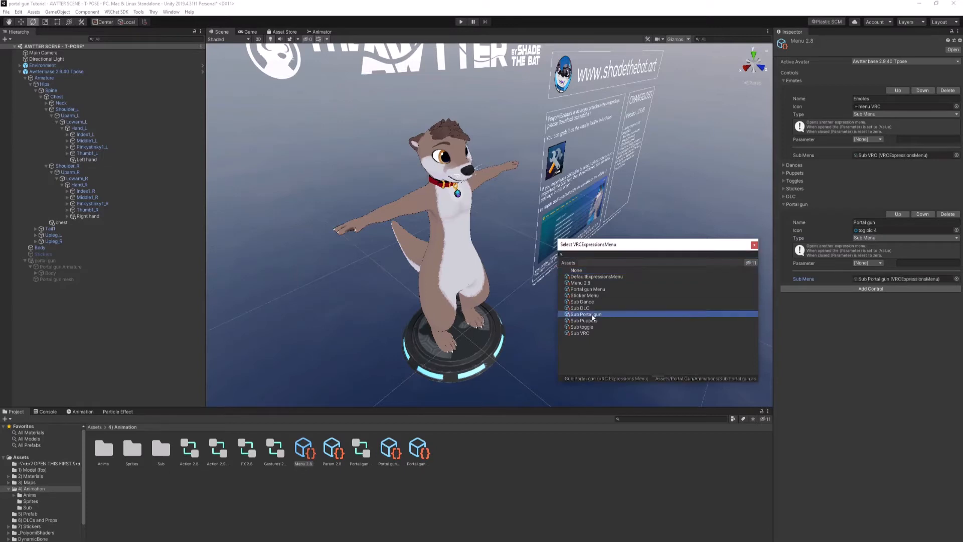
{"action": "left_click", "coordinate": [852, 342]}
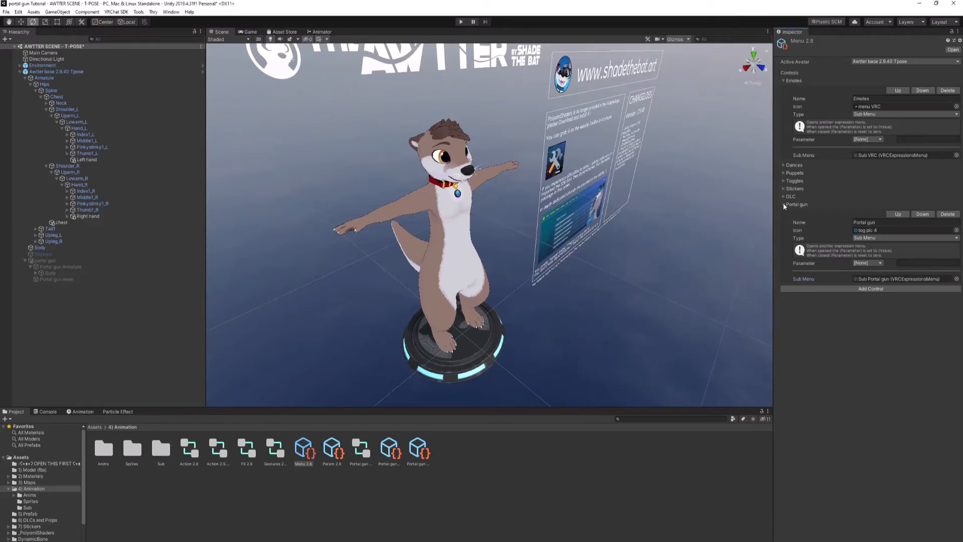
{"action": "left_click", "coordinate": [784, 205]}
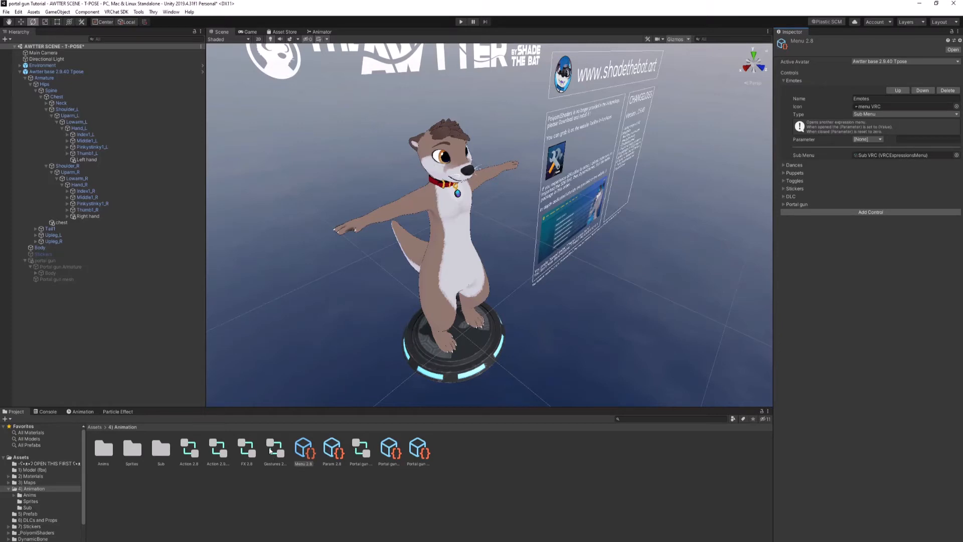
Step: Add a Bool parameter to the FX 2.8 controller, named "portal gun" as copied from Portal gun Param
{"action": "left_click", "coordinate": [368, 454]}
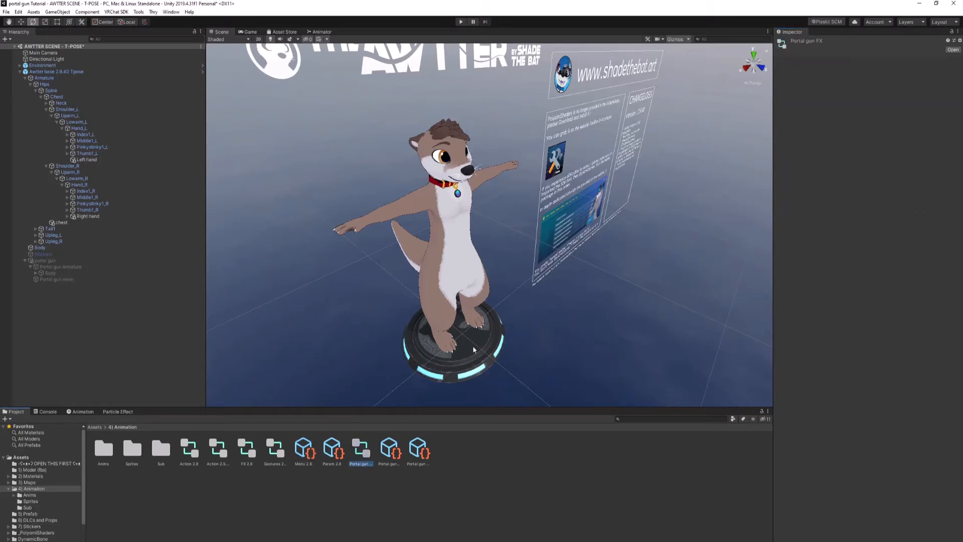
{"action": "double_click", "coordinate": [359, 454]}
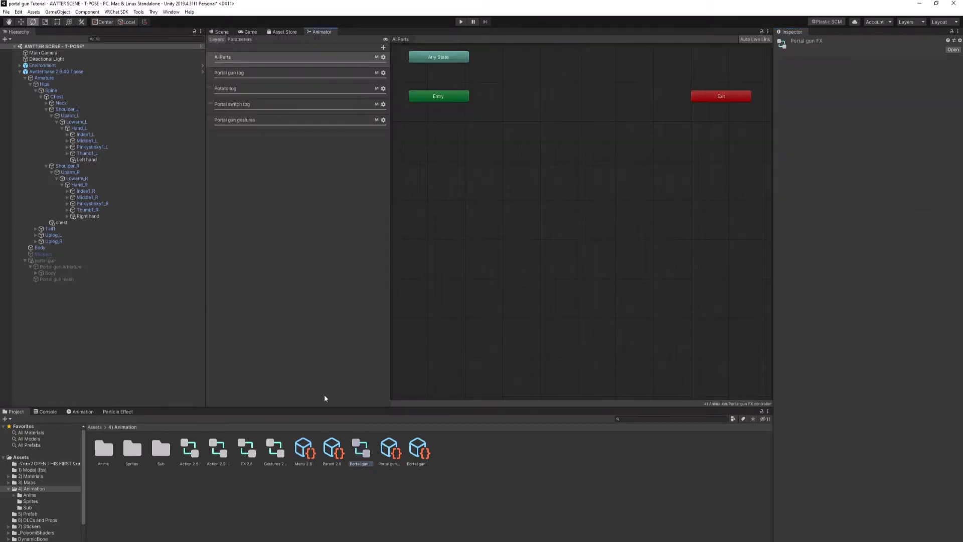
{"action": "left_click", "coordinate": [253, 458]}
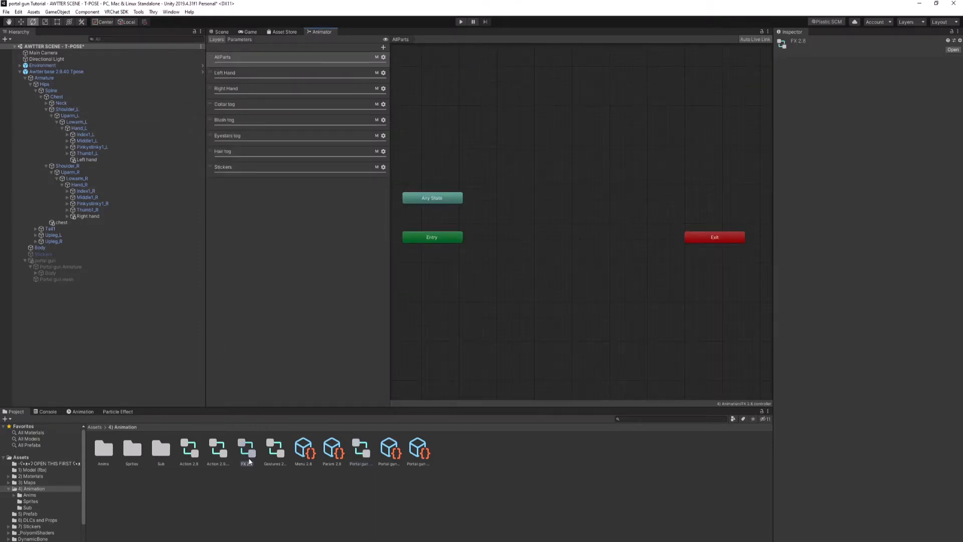
{"action": "left_click", "coordinate": [235, 40]}
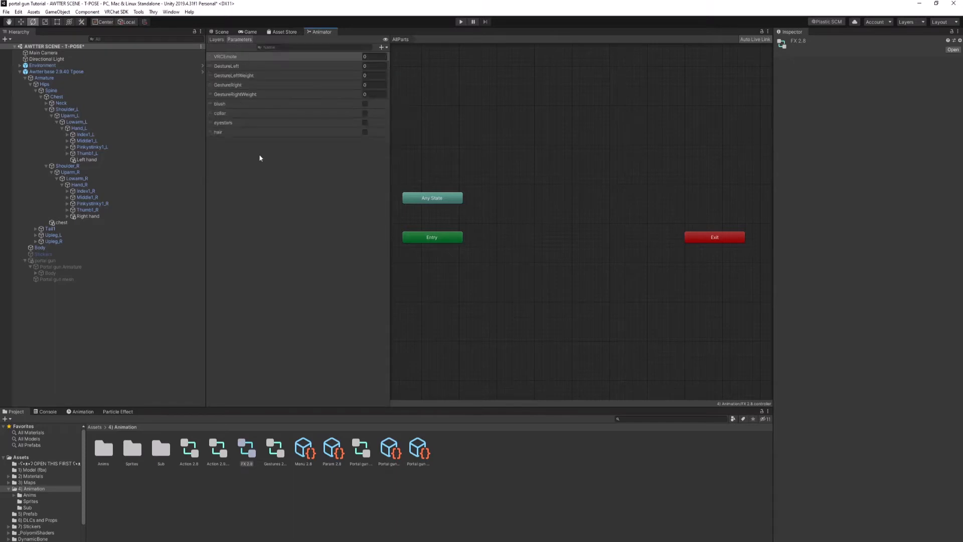
{"action": "left_click", "coordinate": [420, 452]}
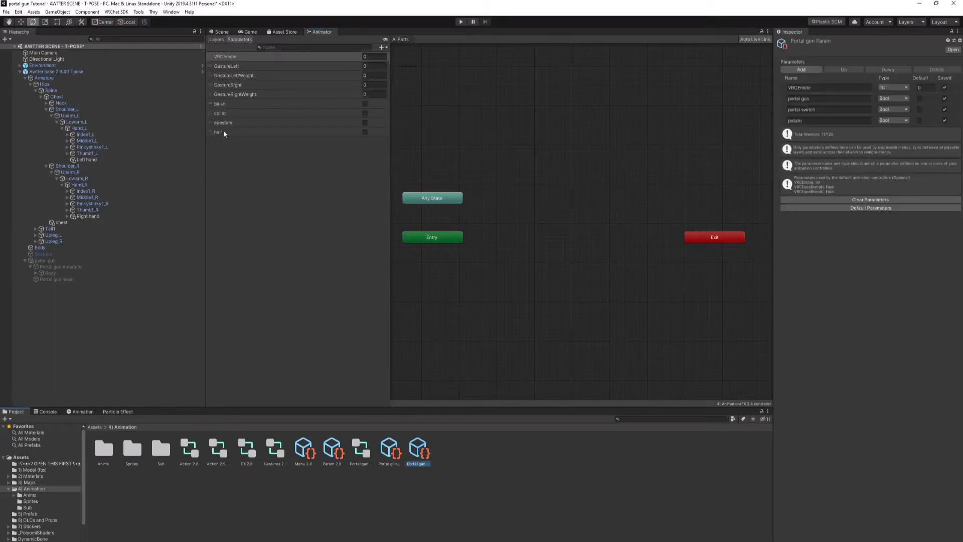
{"action": "left_click", "coordinate": [382, 47]}
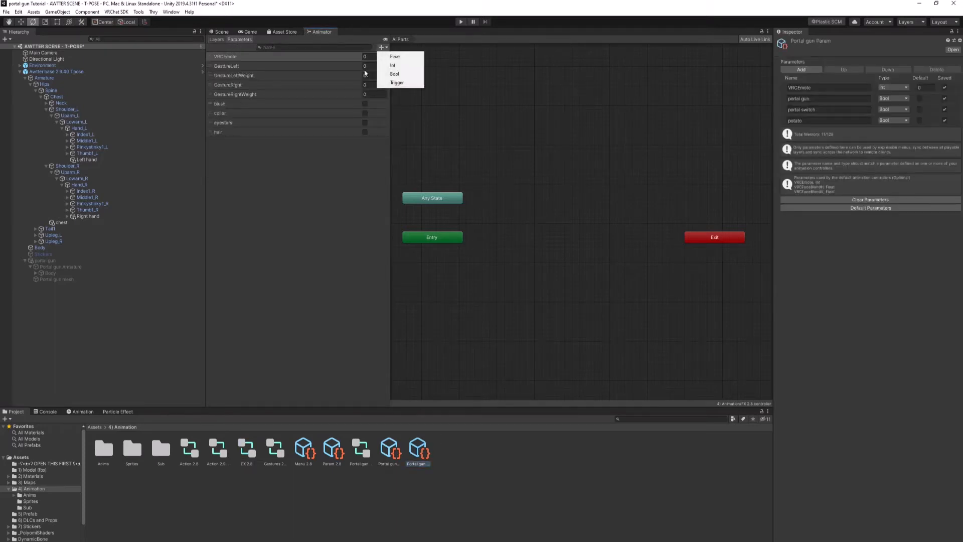
{"action": "left_click", "coordinate": [395, 74]}
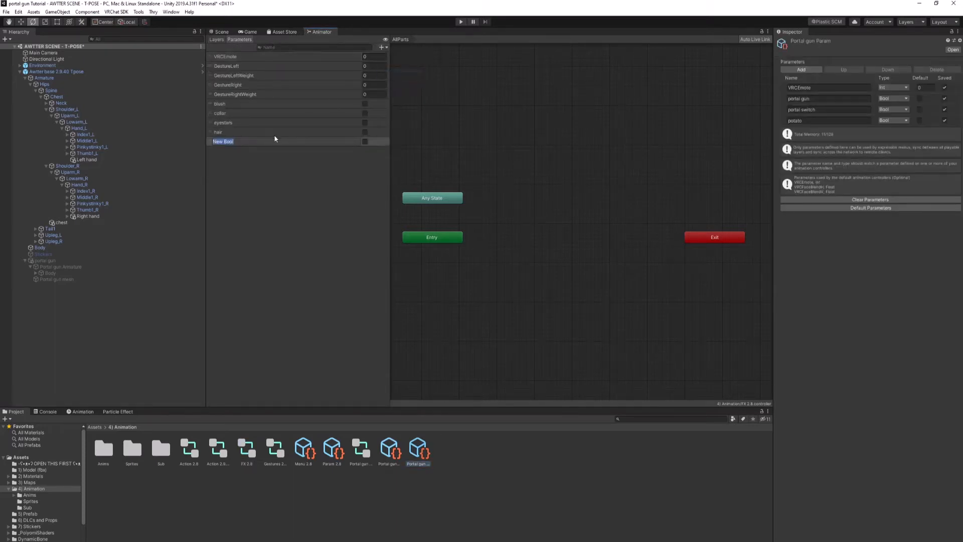
{"action": "left_click", "coordinate": [813, 98]}
{"action": "left_click", "coordinate": [813, 98]}
{"action": "key", "text": "ctrl+c"}
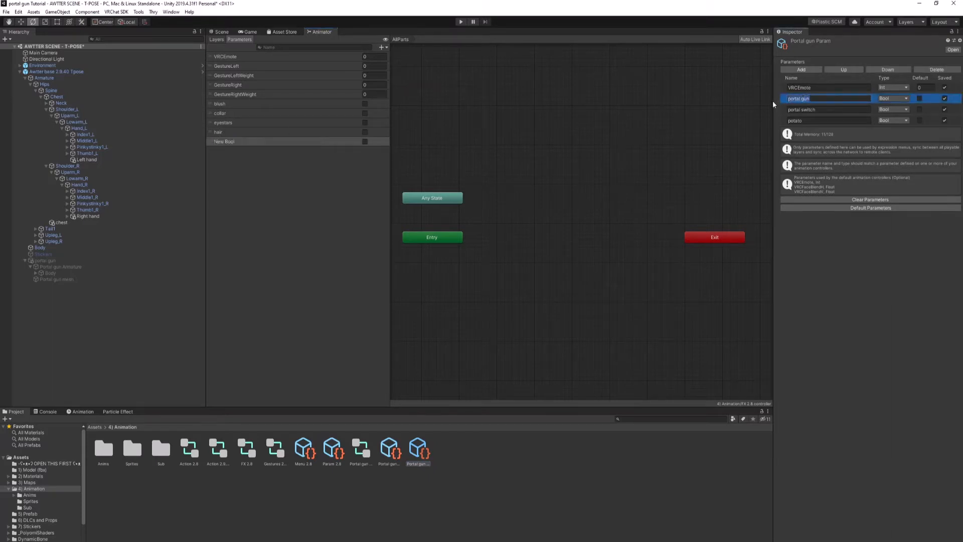
{"action": "double_click", "coordinate": [269, 143]}
{"action": "key", "text": "ctrl+v"}
Step: Copy the portal switch name from Portal gun Param and add a Bool parameter "portal switch" to FX 2.8
{"action": "left_click_drag", "start_coordinate": [825, 109], "coordinate": [784, 116]}
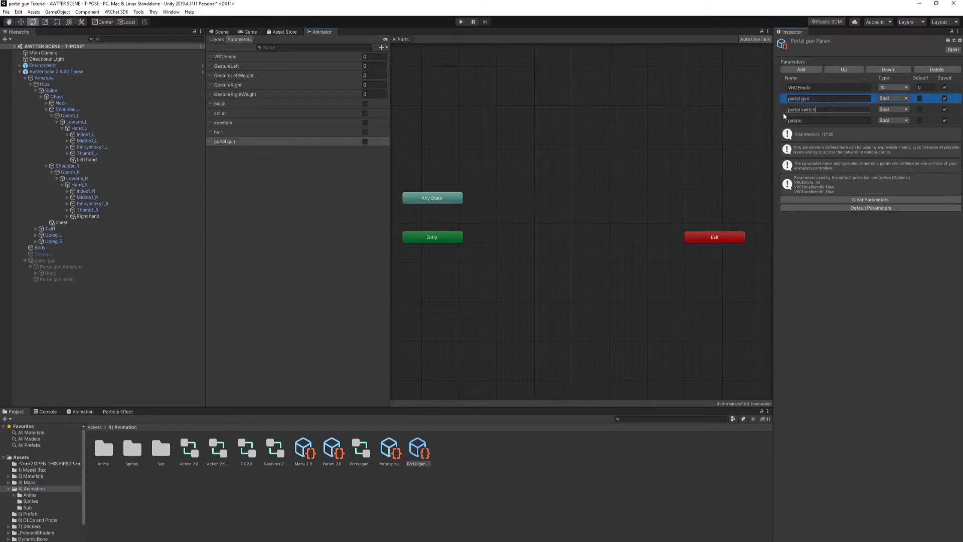
{"action": "left_click", "coordinate": [797, 111]}
{"action": "key", "text": "ctrl+x"}
{"action": "key", "text": "ctrl+z"}
{"action": "left_click_drag", "start_coordinate": [822, 109], "coordinate": [762, 110]}
{"action": "left_click", "coordinate": [382, 49]}
{"action": "left_click", "coordinate": [394, 74]}
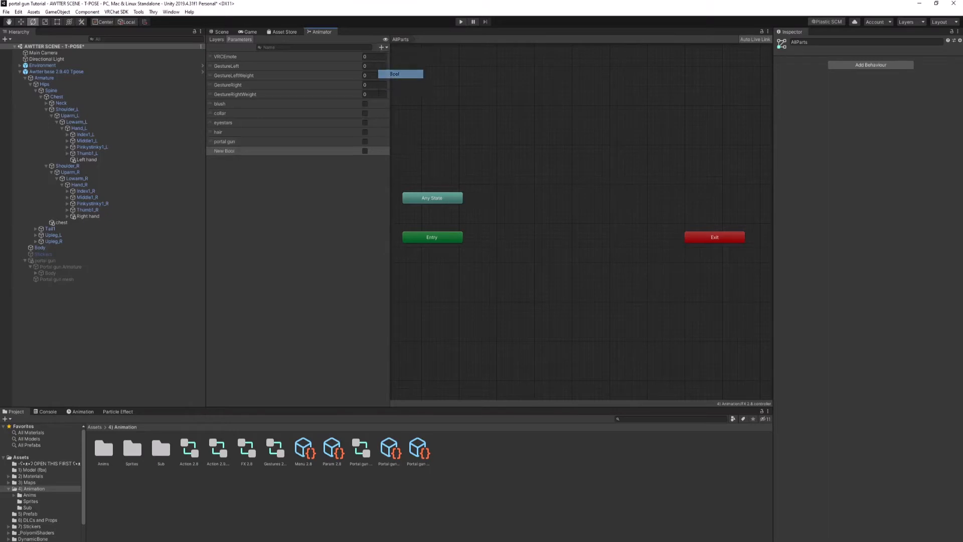
{"action": "key", "text": "ctrl+v"}
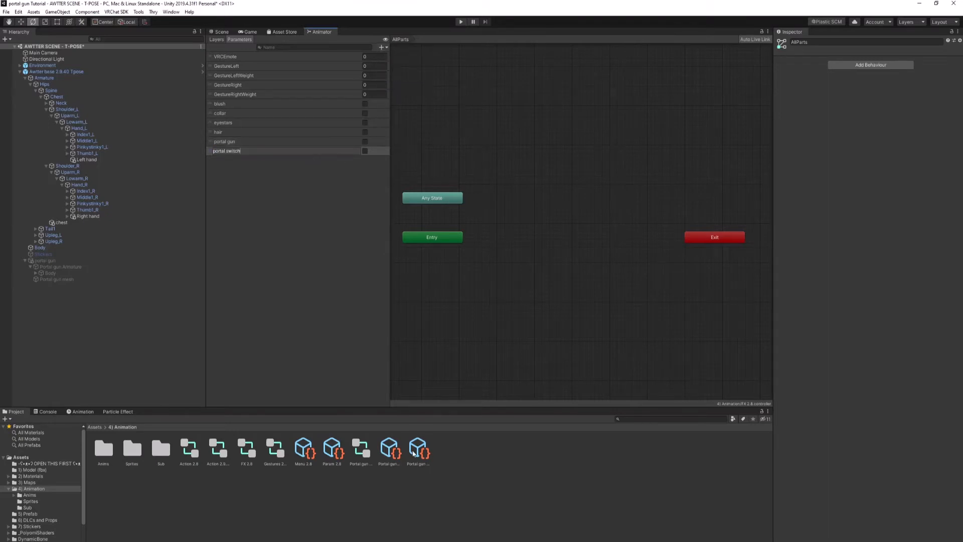
Step: Copy the potato name from Portal gun Param and add a Bool parameter "potato" to FX 2.8
{"action": "left_click", "coordinate": [417, 450]}
{"action": "left_click_drag", "start_coordinate": [819, 120], "coordinate": [763, 124]}
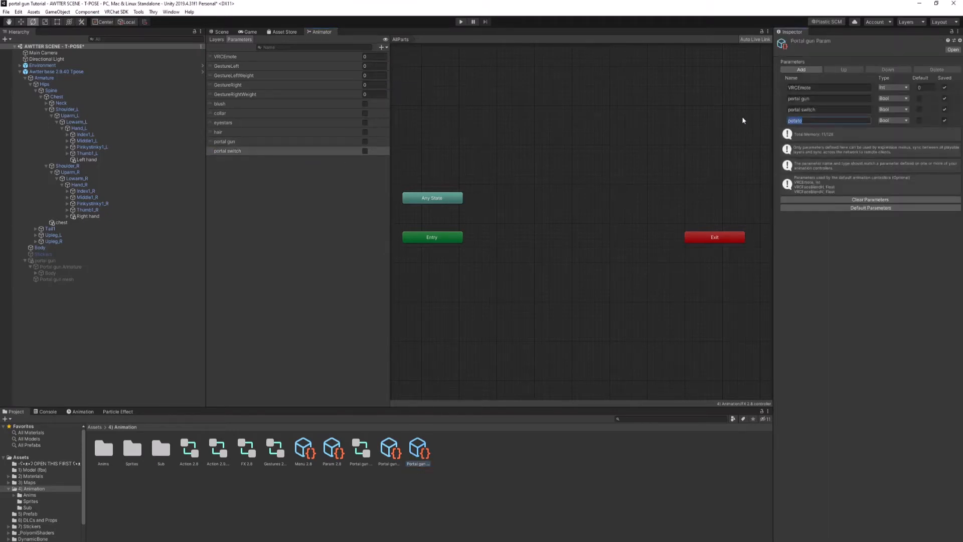
{"action": "left_click", "coordinate": [327, 193]}
{"action": "left_click", "coordinate": [382, 47]}
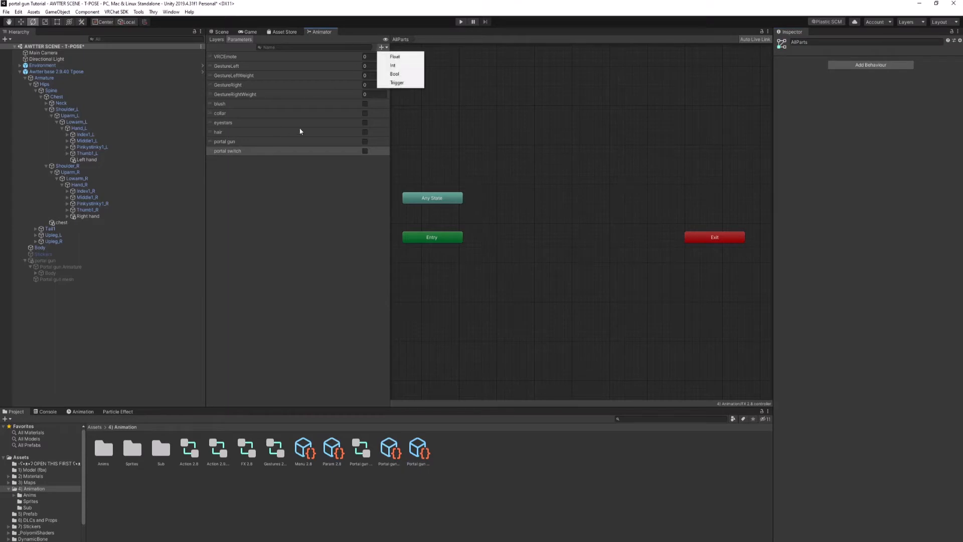
{"action": "left_click", "coordinate": [413, 75]}
{"action": "key", "text": "ctrl+v"}
{"action": "key", "text": "Return"}
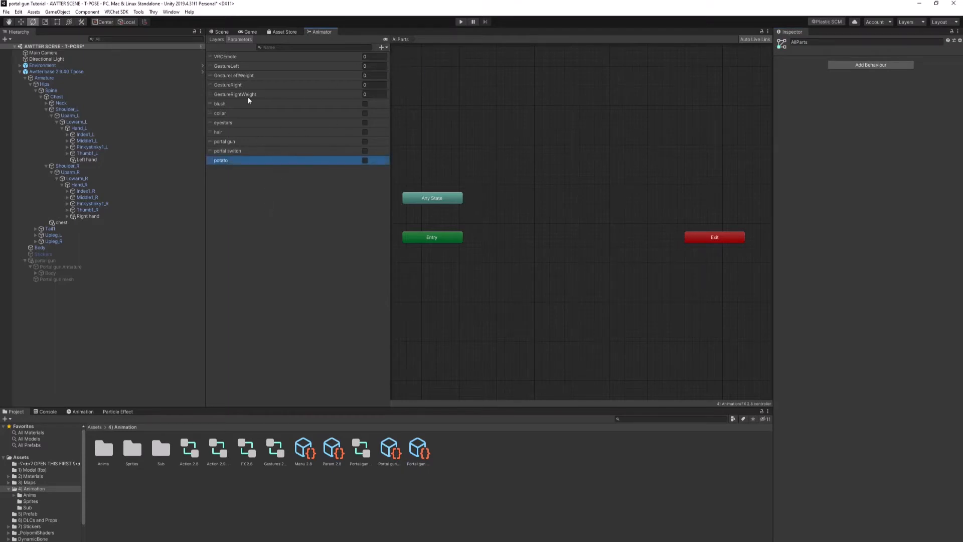
Step: Add a new layer to the FX 2.8 controller and name it "Portal gun tog", copied from Portal gun FX
{"action": "left_click", "coordinate": [217, 39]}
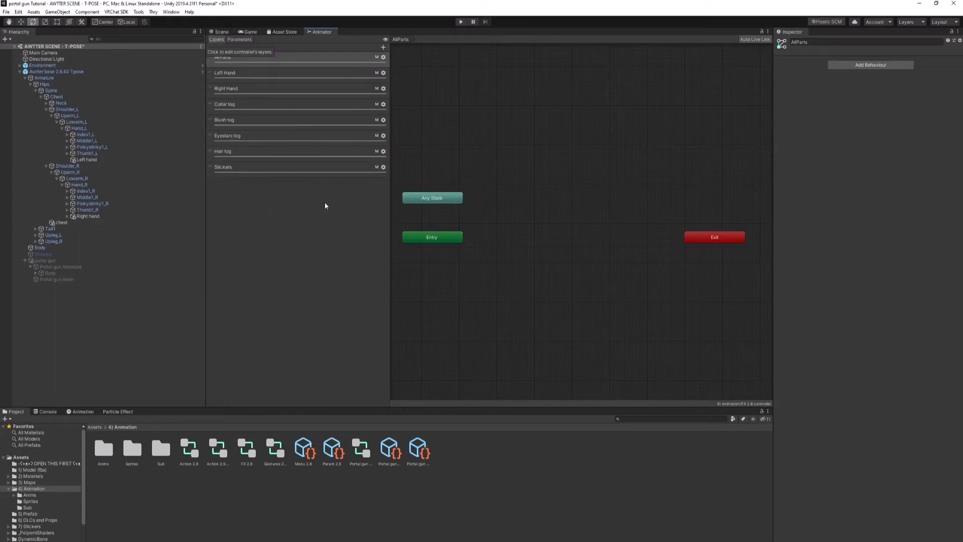
{"action": "left_click", "coordinate": [384, 47]}
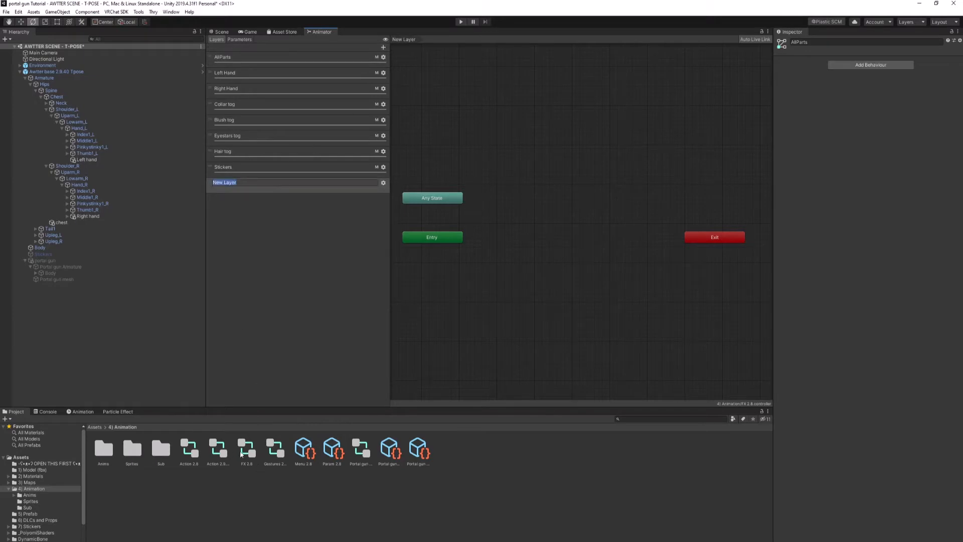
{"action": "left_click", "coordinate": [361, 451]}
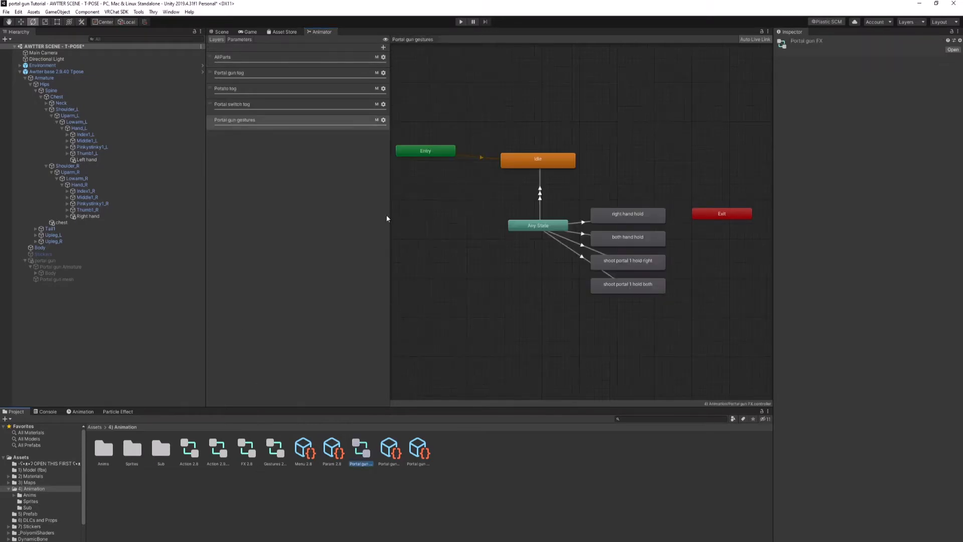
{"action": "double_click", "coordinate": [243, 74]}
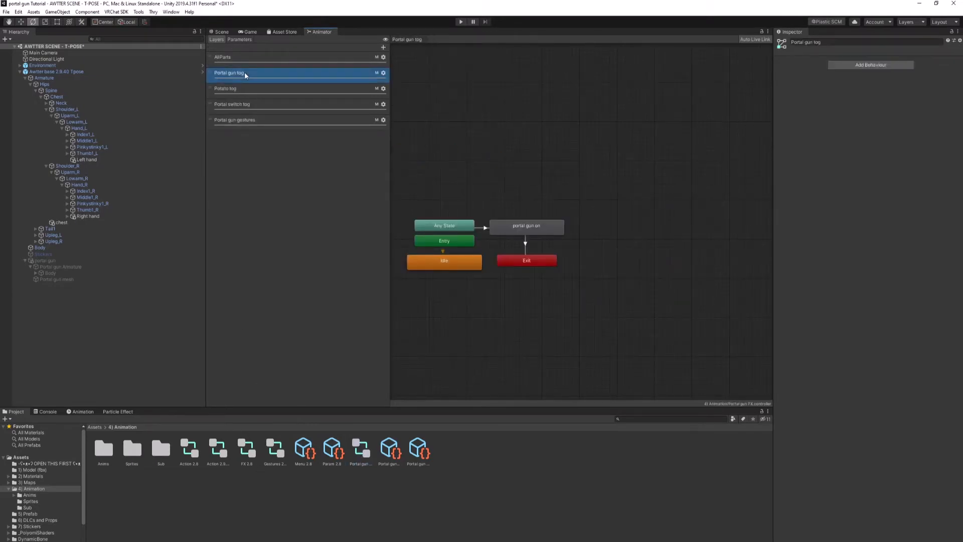
{"action": "left_click", "coordinate": [247, 464]}
{"action": "double_click", "coordinate": [245, 188]}
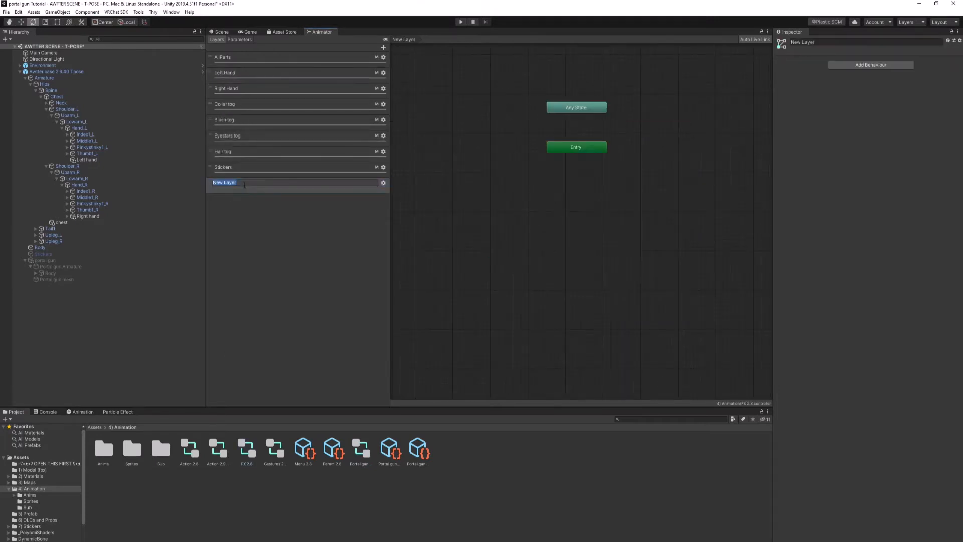
{"action": "key", "text": "ctrl+v"}
{"action": "key", "text": "Return"}
Step: Set the Portal gun tog layer's weight to 1 and assign the avatar mask named Mask
{"action": "left_click", "coordinate": [383, 183]}
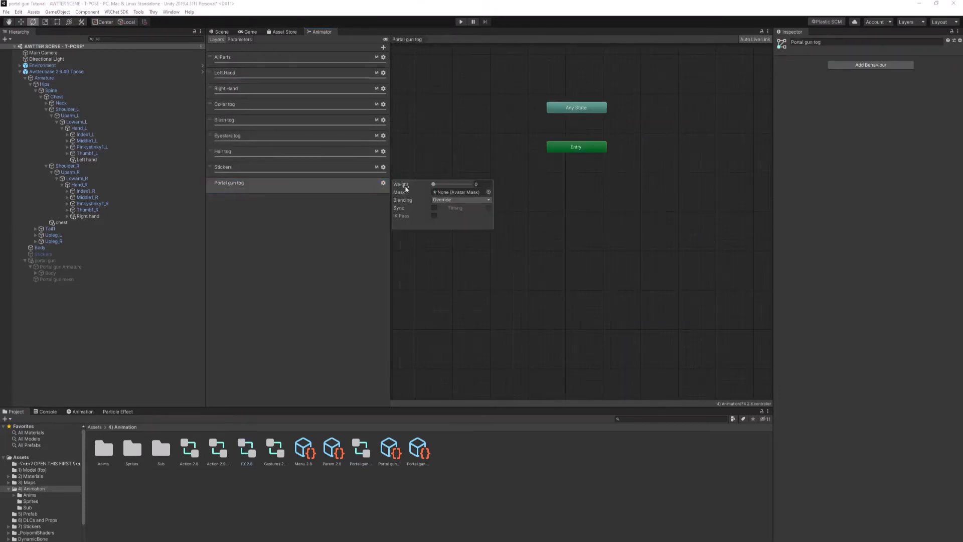
{"action": "left_click", "coordinate": [489, 192]}
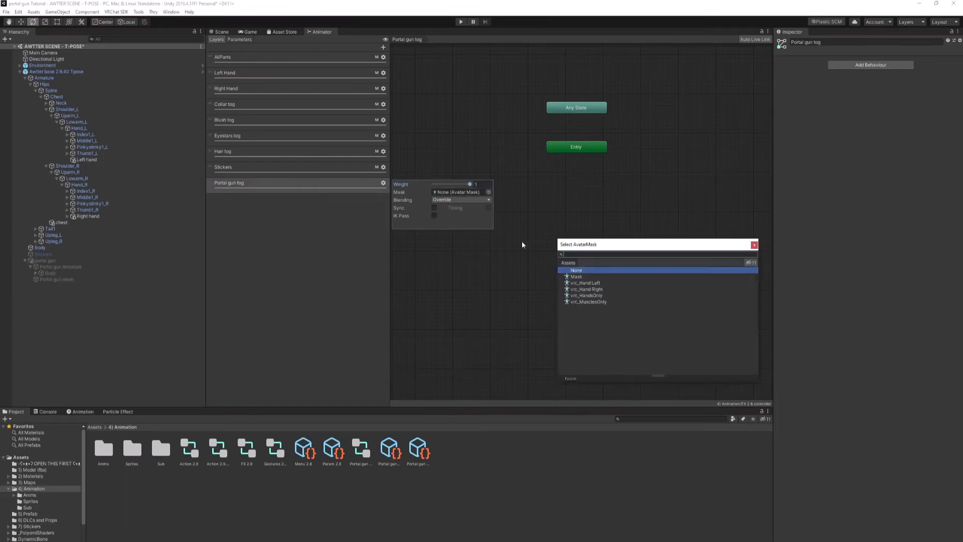
{"action": "left_click", "coordinate": [575, 279]}
{"action": "left_click", "coordinate": [299, 256]}
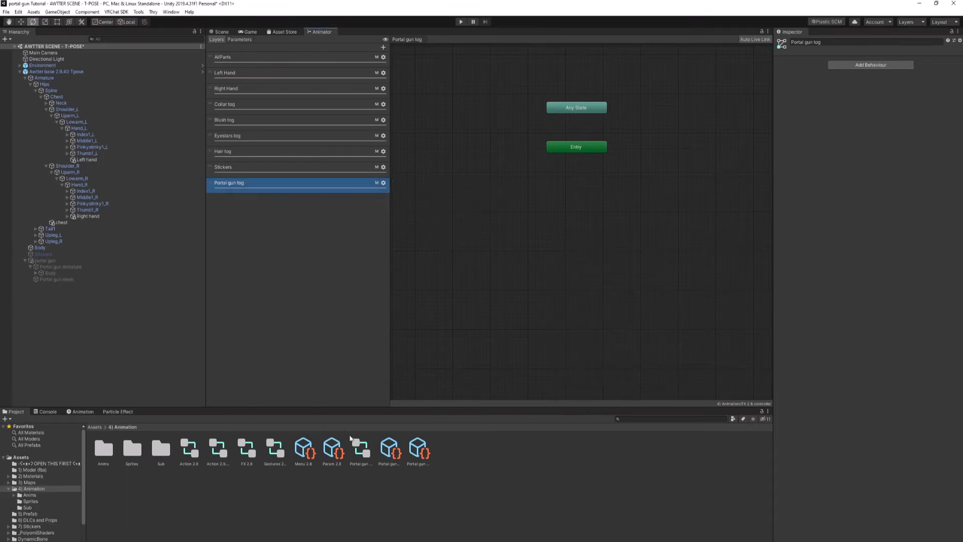
Step: Copy the Potato tog layer name from Portal gun FX and add a layer "Potato tog" to FX 2.8
{"action": "double_click", "coordinate": [370, 454]}
{"action": "double_click", "coordinate": [245, 88]}
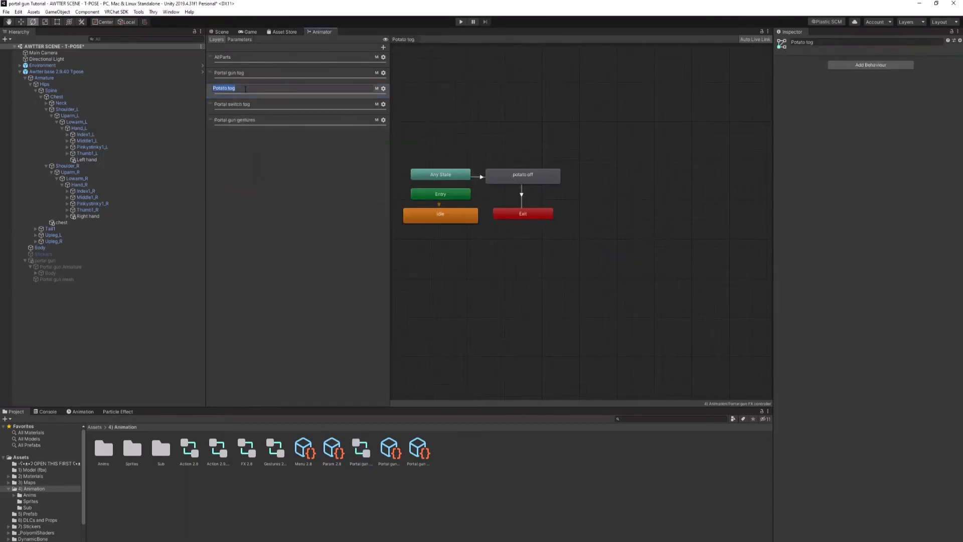
{"action": "double_click", "coordinate": [246, 456]}
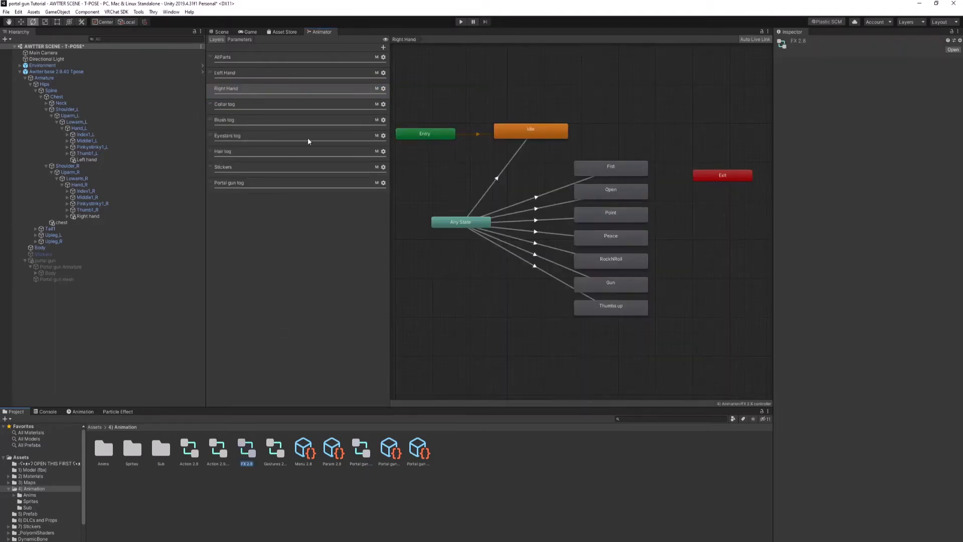
{"action": "left_click", "coordinate": [383, 47]}
{"action": "key", "text": "ctrl+v"}
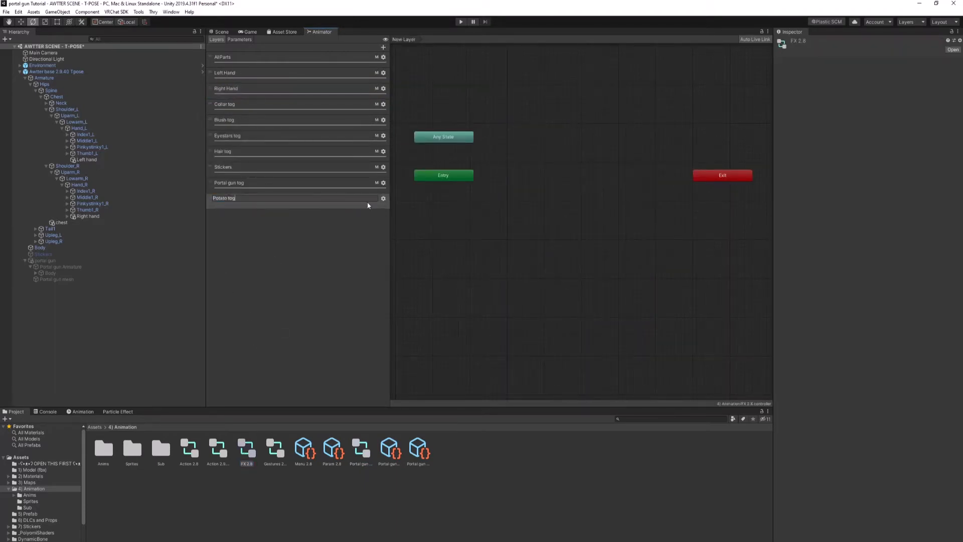
{"action": "key", "text": "Return"}
Step: Set the Potato tog layer's weight to 1 and choose its avatar mask
{"action": "left_click", "coordinate": [384, 198]}
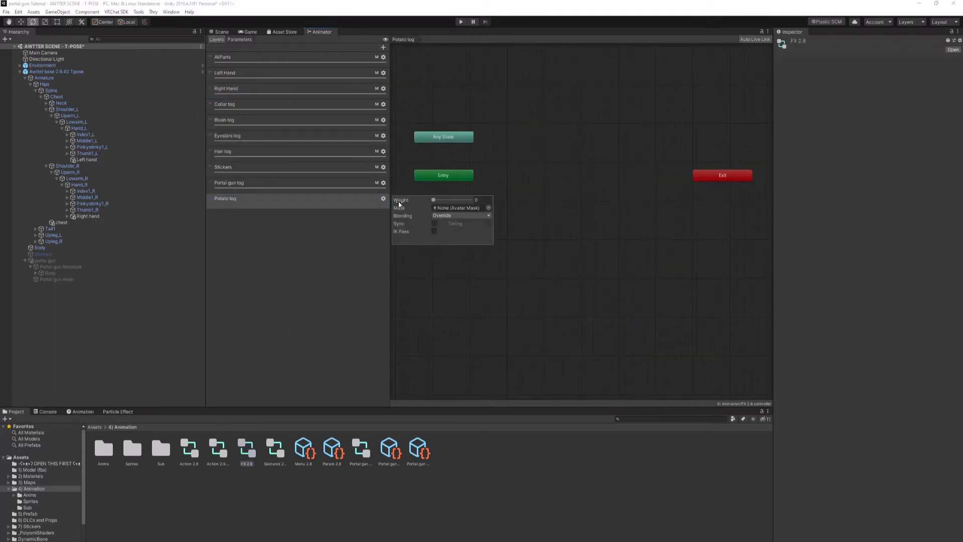
{"action": "left_click", "coordinate": [488, 208]}
{"action": "left_click", "coordinate": [543, 273]}
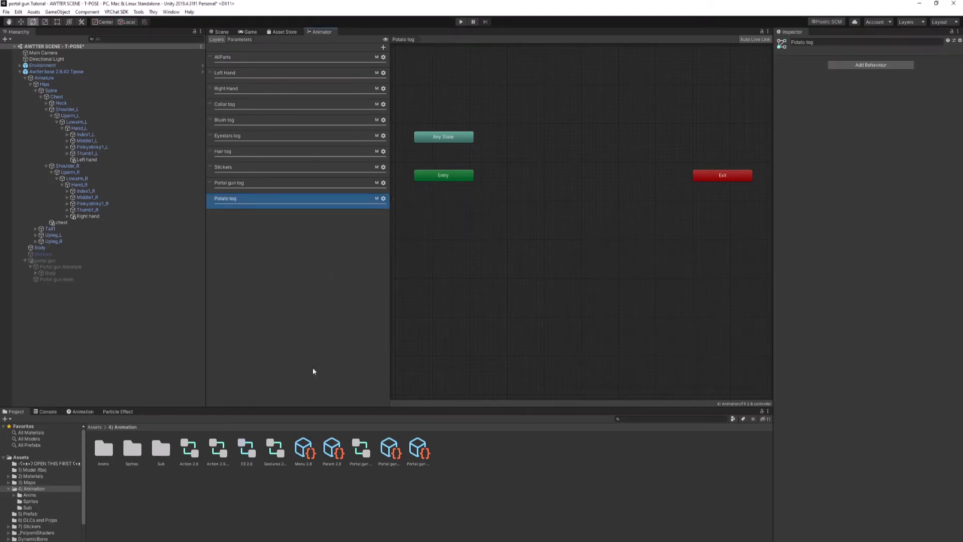
Step: Copy the Portal switch tog layer name from Portal gun FX and add a layer "Portal switch tog" to FX 2.8
{"action": "double_click", "coordinate": [355, 462]}
{"action": "left_click", "coordinate": [241, 104]}
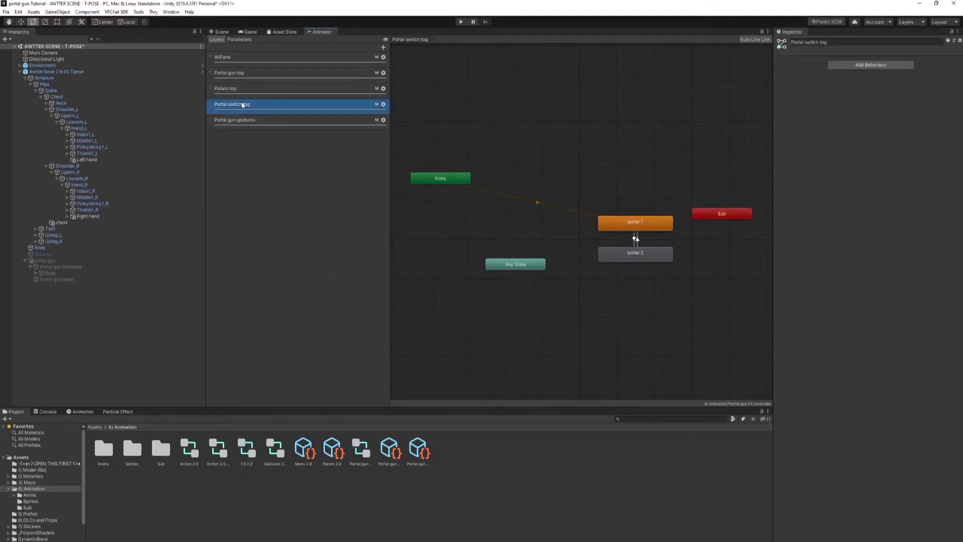
{"action": "double_click", "coordinate": [254, 103]}
{"action": "key", "text": "ctrl+c"}
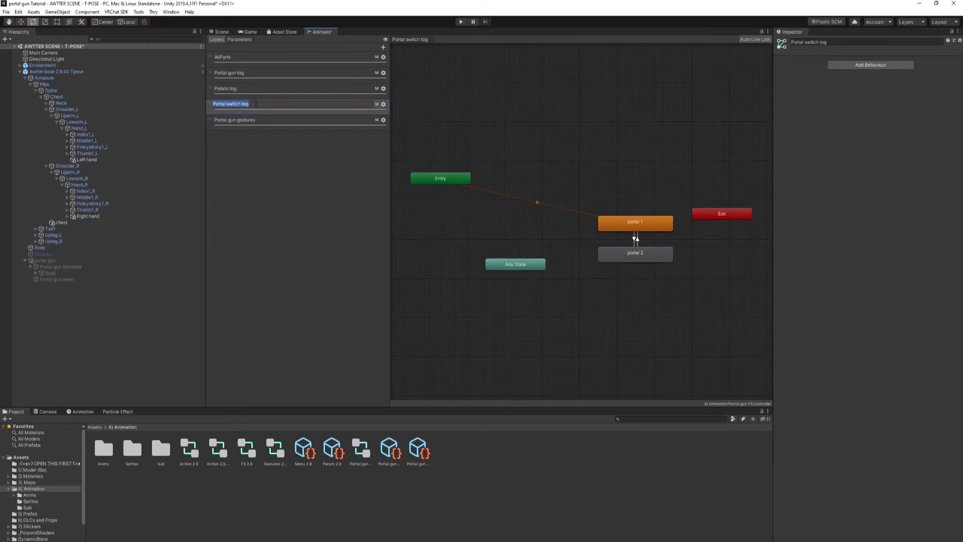
{"action": "key", "text": "Return"}
{"action": "double_click", "coordinate": [246, 448]}
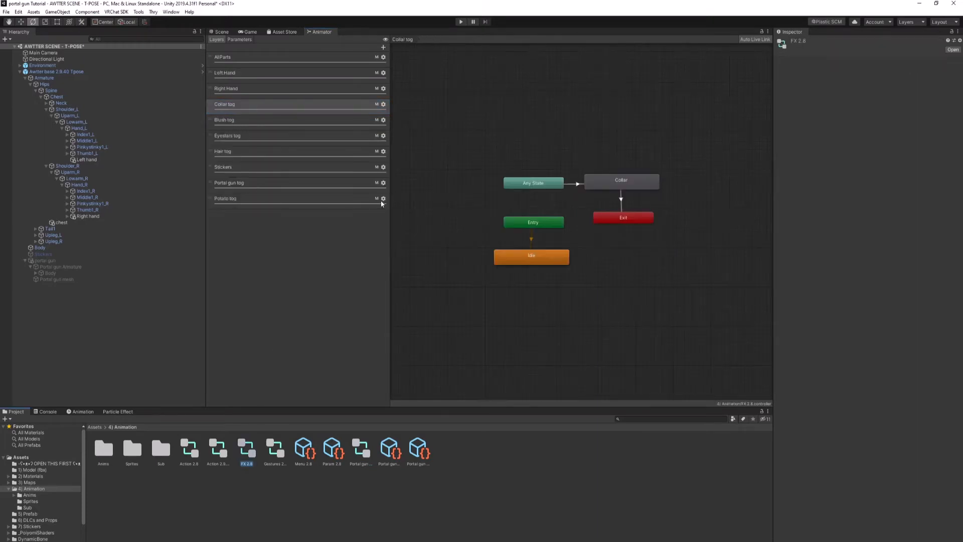
{"action": "left_click", "coordinate": [383, 48]}
{"action": "key", "text": "ctrl+v"}
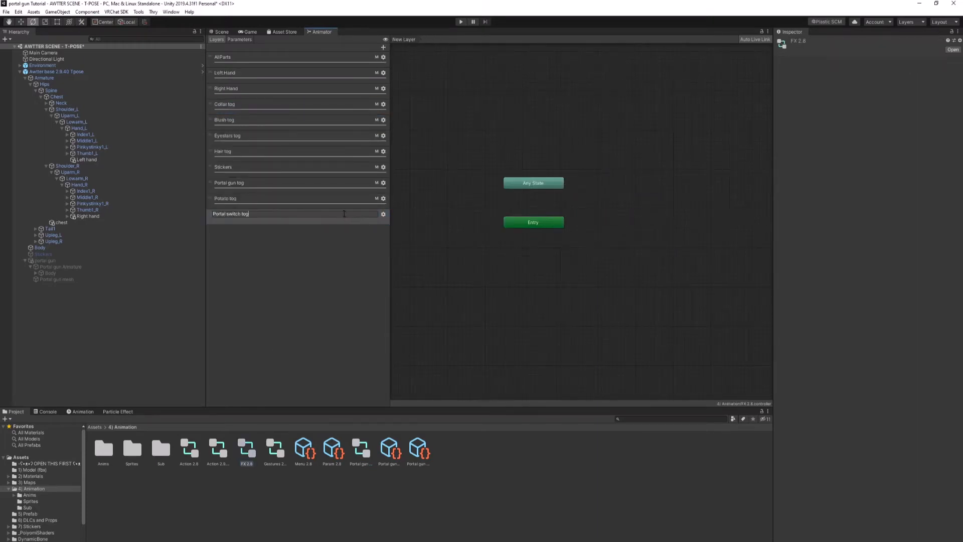
{"action": "key", "text": "Return"}
Step: Set the Portal switch tog layer's weight to 1 and assign the avatar mask named Mask
{"action": "left_click", "coordinate": [383, 214]}
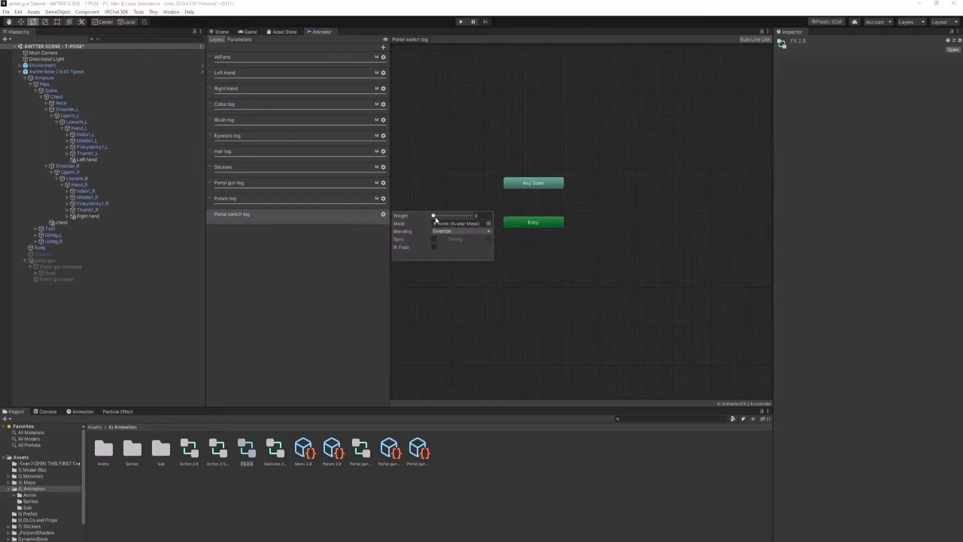
{"action": "left_click", "coordinate": [488, 223]}
{"action": "left_click", "coordinate": [577, 277]}
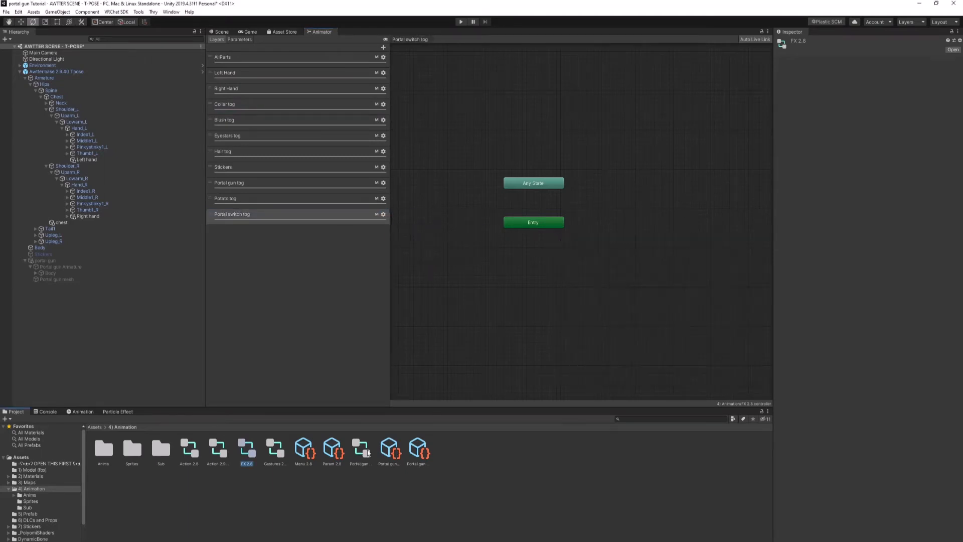
Step: Copy the Portal gun gestures layer name from Portal gun FX and add a layer "Portal gun gestures" to FX 2.8
{"action": "double_click", "coordinate": [361, 448]}
{"action": "left_click", "coordinate": [277, 119]}
{"action": "left_click", "coordinate": [276, 119]}
{"action": "key", "text": "ctrl+c"}
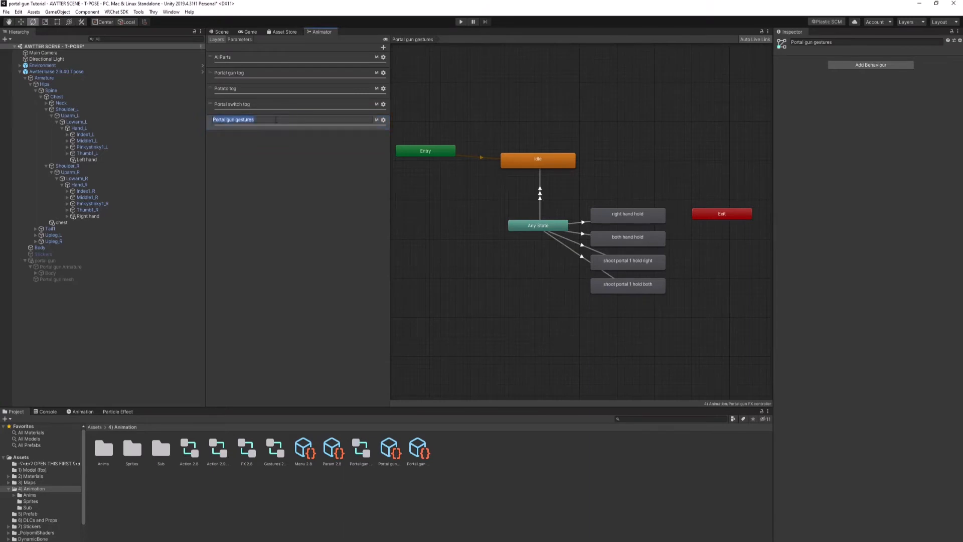
{"action": "left_click", "coordinate": [255, 207]}
{"action": "double_click", "coordinate": [246, 447]}
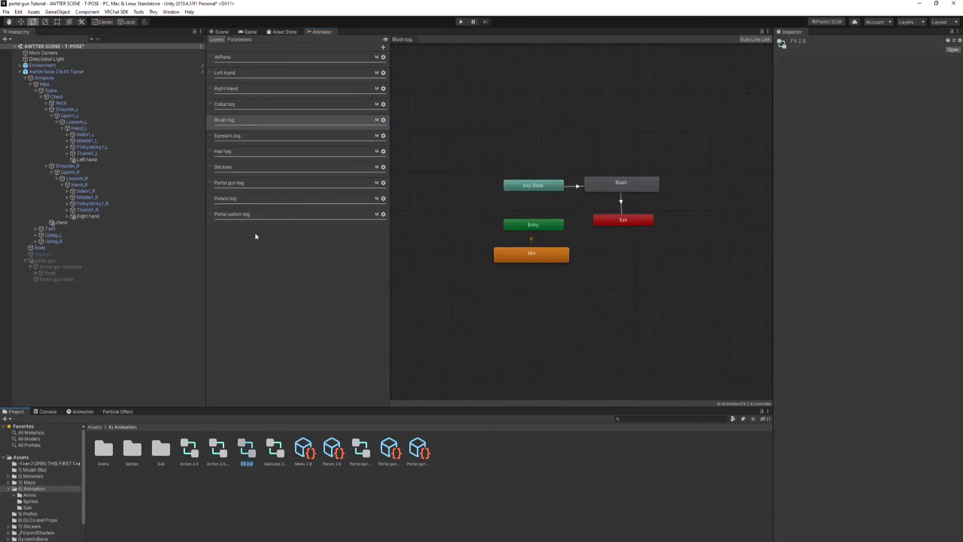
{"action": "left_click", "coordinate": [384, 47]}
{"action": "key", "text": "ctrl+v"}
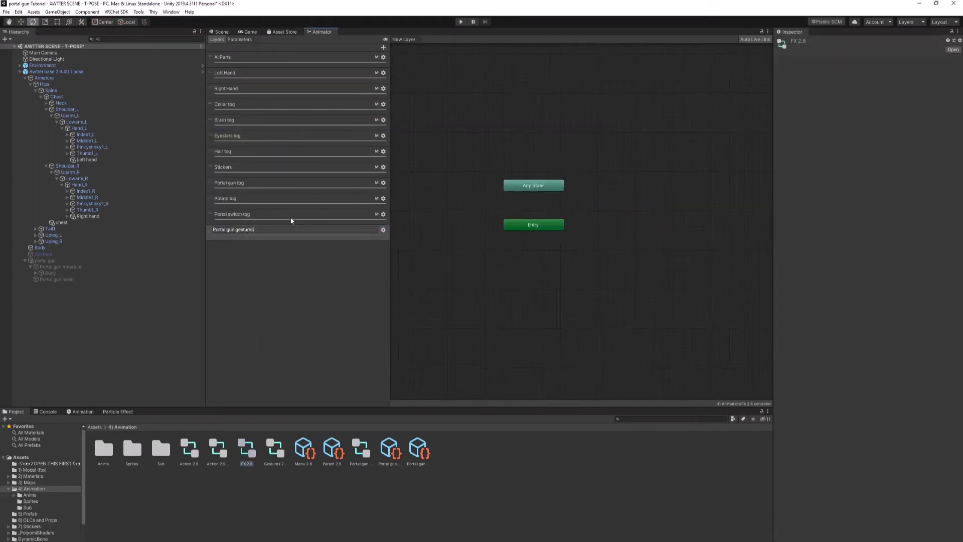
{"action": "key", "text": "Return"}
Step: Set the Portal gun gestures layer's weight to 1 and assign the avatar mask named Mask
{"action": "left_click", "coordinate": [383, 229]}
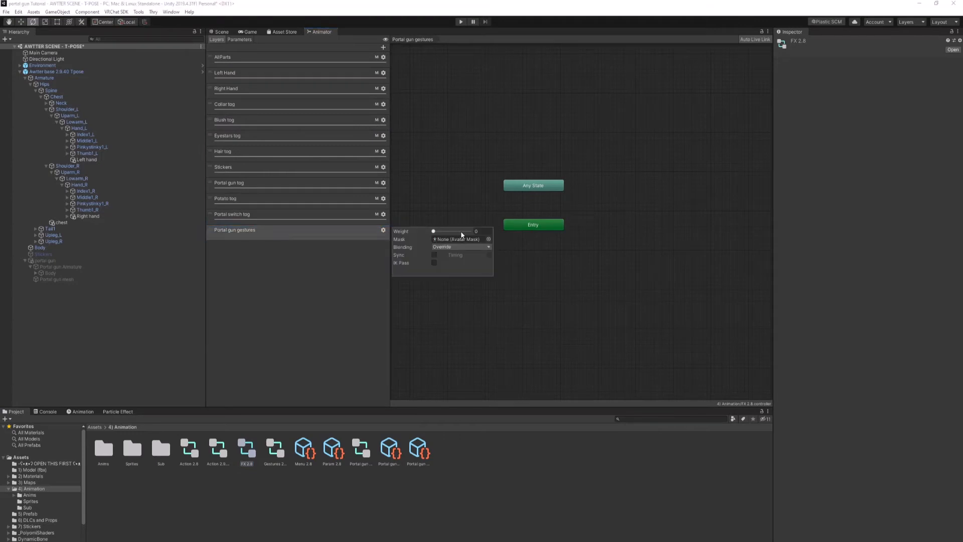
{"action": "left_click", "coordinate": [489, 239]}
{"action": "left_click", "coordinate": [577, 277]}
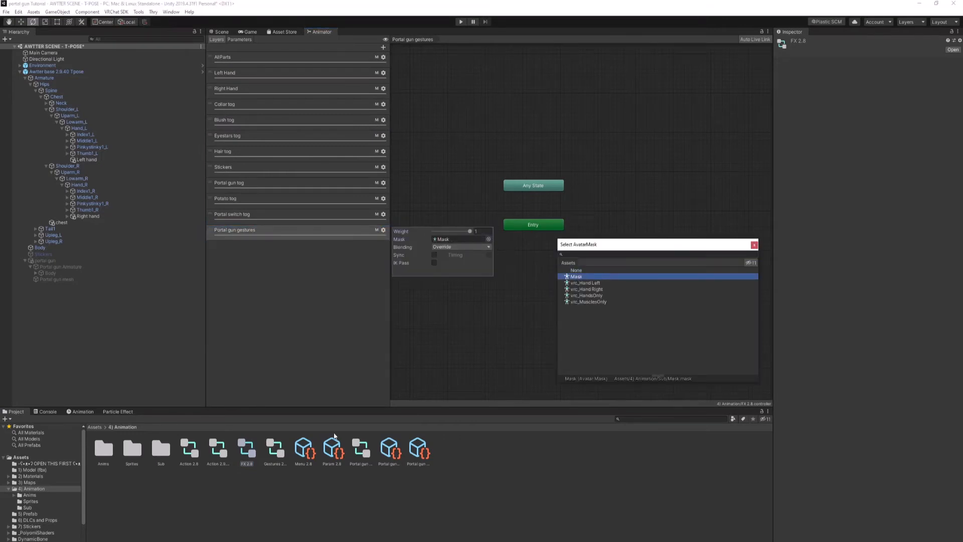
{"action": "left_click", "coordinate": [351, 417]}
Step: Copy all states and transitions of Portal gun FX's Portal gun tog layer into the matching layer of FX 2.8
{"action": "left_click", "coordinate": [368, 452]}
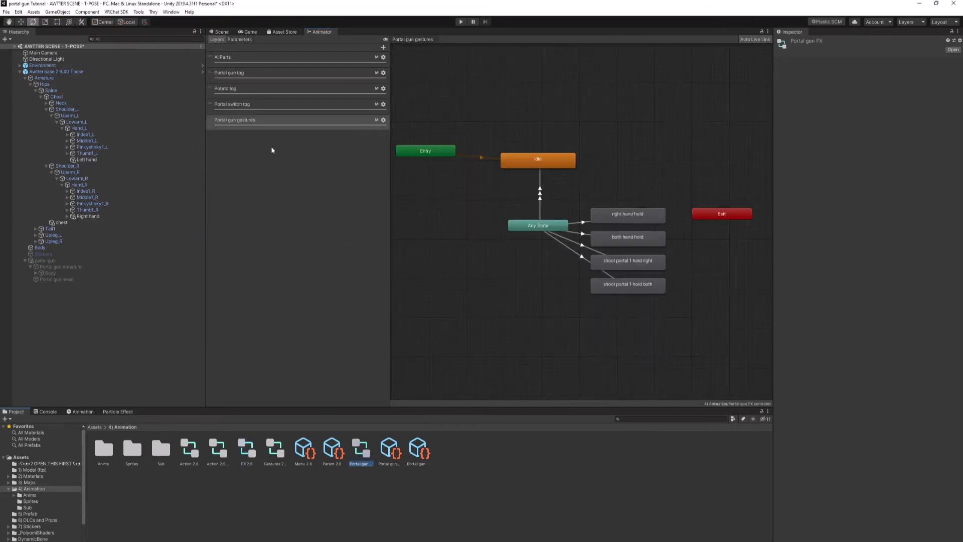
{"action": "left_click", "coordinate": [254, 74]}
{"action": "left_click_drag", "start_coordinate": [422, 180], "coordinate": [606, 311]}
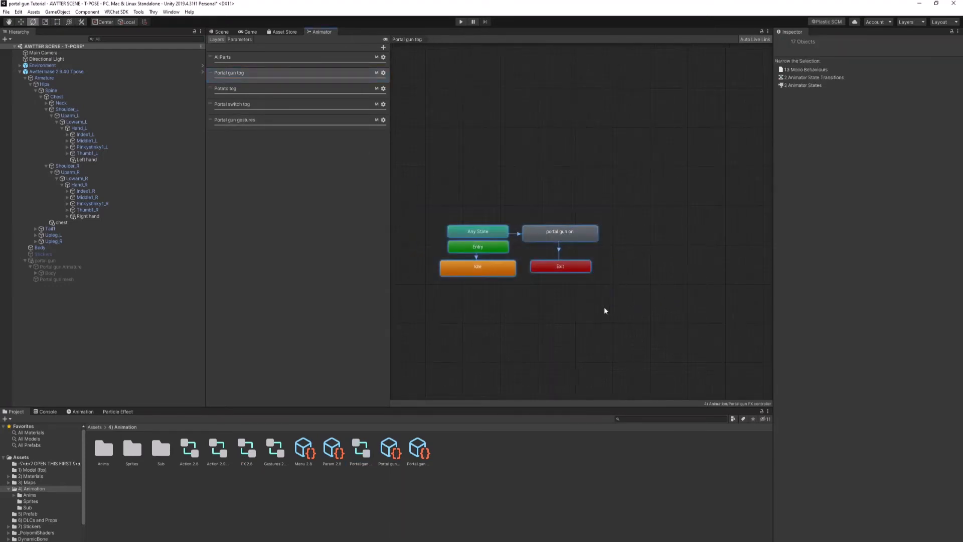
{"action": "left_click", "coordinate": [275, 449]}
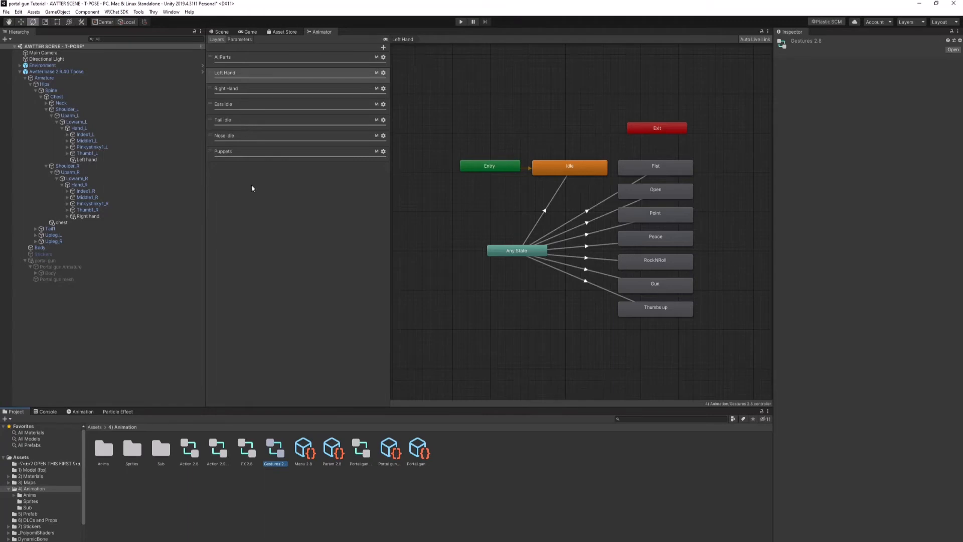
{"action": "left_click", "coordinate": [246, 448]}
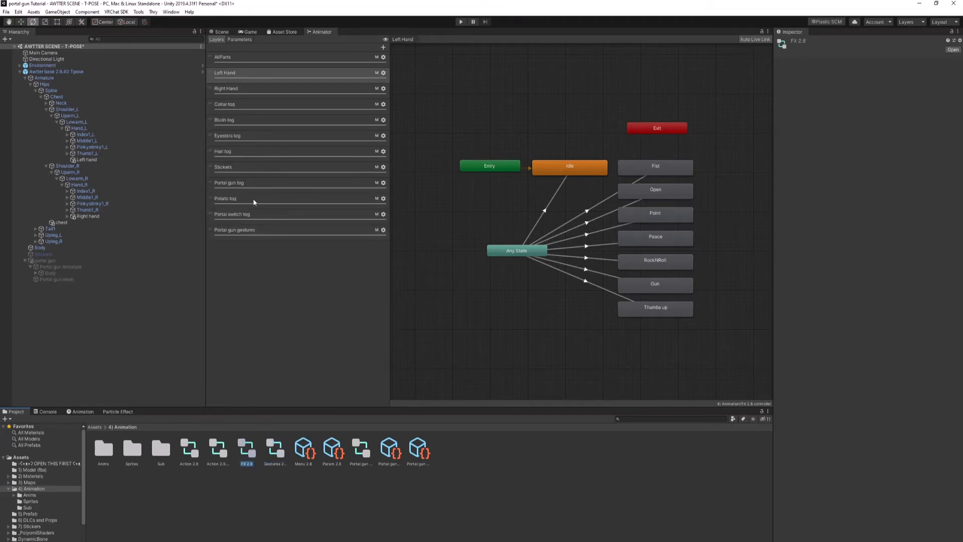
{"action": "left_click", "coordinate": [243, 183]}
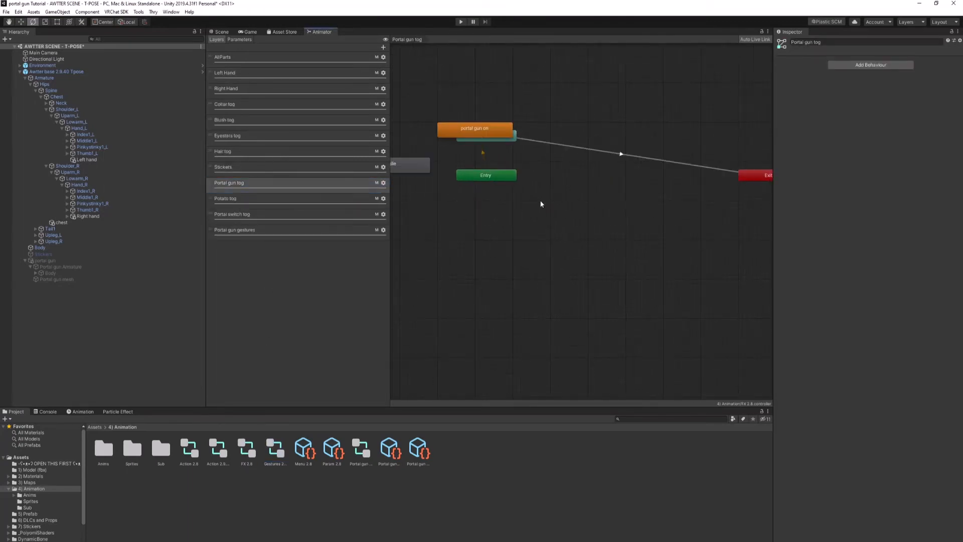
Step: Spread out the portal gun on and Idle states in the Portal gun tog layer and make Idle the default state
{"action": "left_click_drag", "start_coordinate": [488, 132], "coordinate": [602, 127]}
{"action": "left_click_drag", "start_coordinate": [408, 165], "coordinate": [526, 227]}
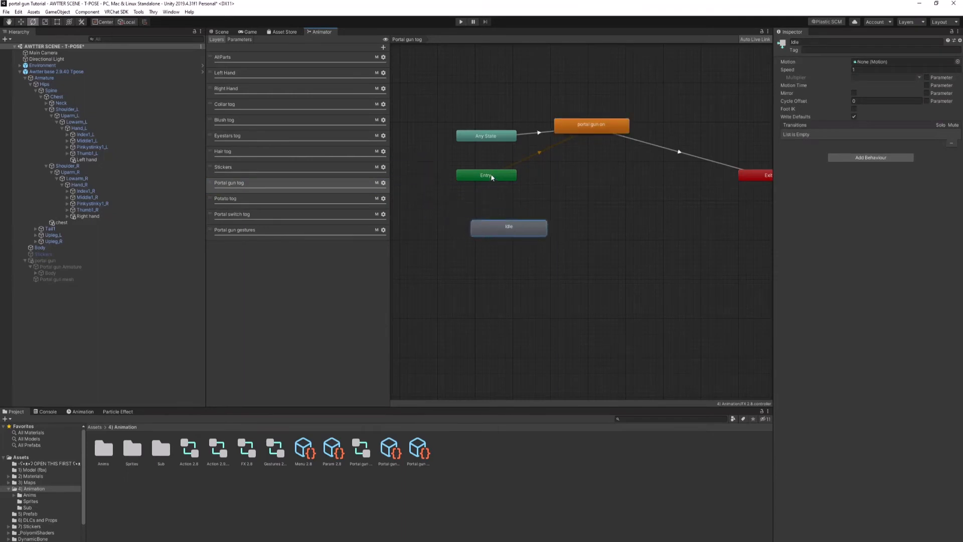
{"action": "right_click", "coordinate": [491, 175]}
{"action": "left_click", "coordinate": [507, 187]}
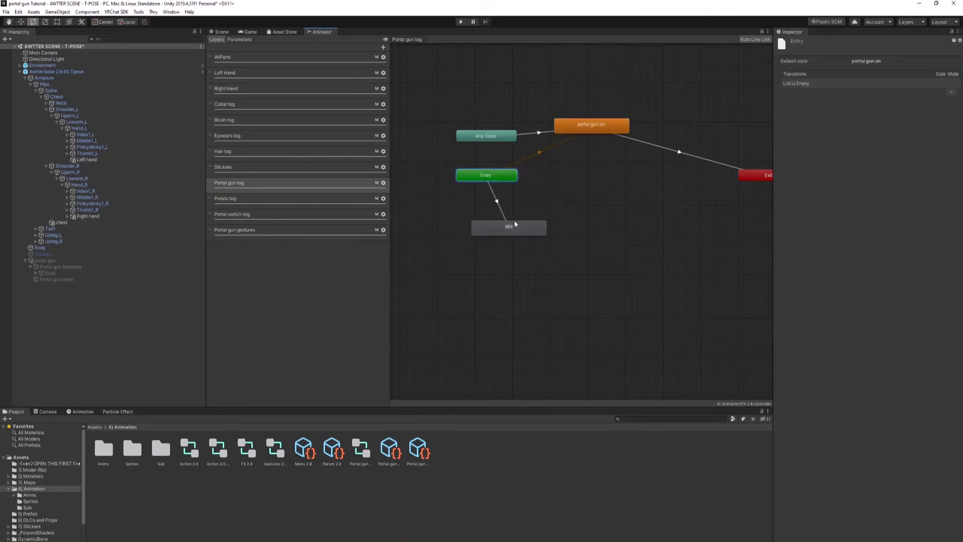
{"action": "left_click", "coordinate": [516, 227]}
{"action": "left_click_drag", "start_coordinate": [555, 124], "coordinate": [573, 127]}
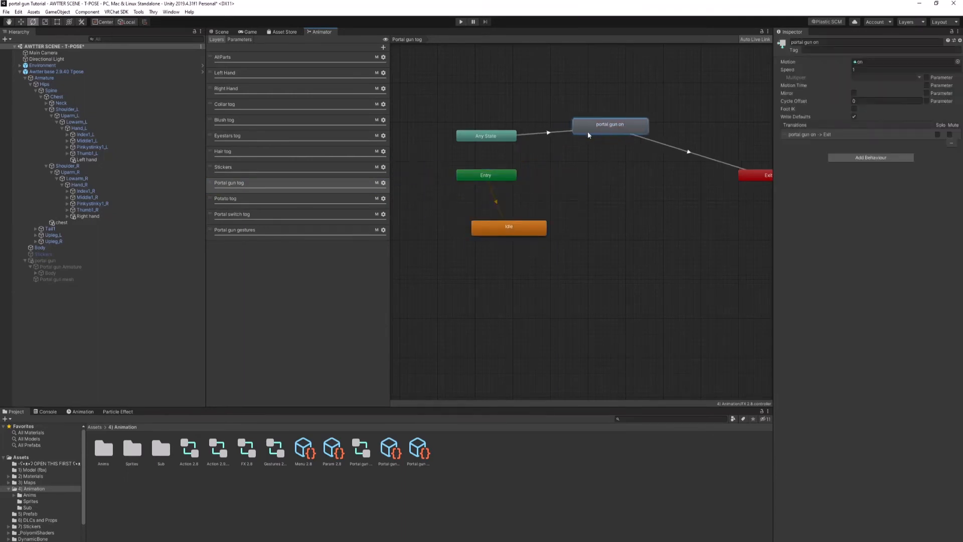
{"action": "left_click", "coordinate": [571, 135]}
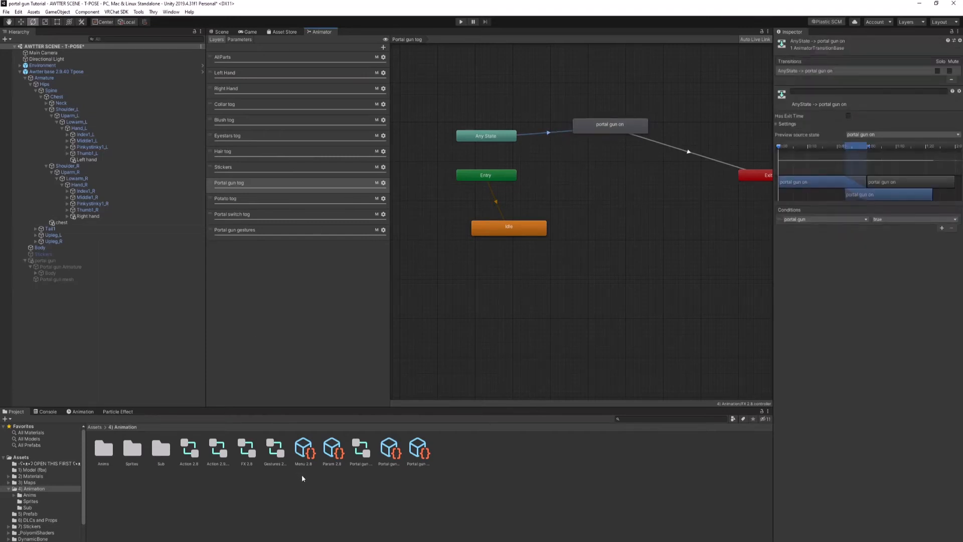
Step: Copy the Potato tog states and transitions from Portal gun FX into FX 2.8's Potato tog layer and spread the states apart
{"action": "double_click", "coordinate": [361, 450]}
{"action": "left_click", "coordinate": [249, 93]}
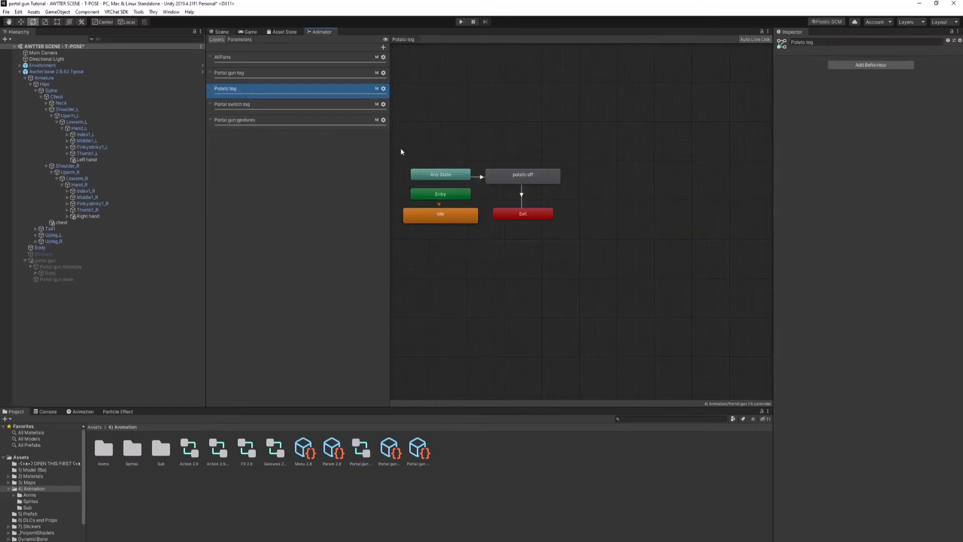
{"action": "left_click_drag", "start_coordinate": [400, 148], "coordinate": [553, 234]}
{"action": "double_click", "coordinate": [251, 450]}
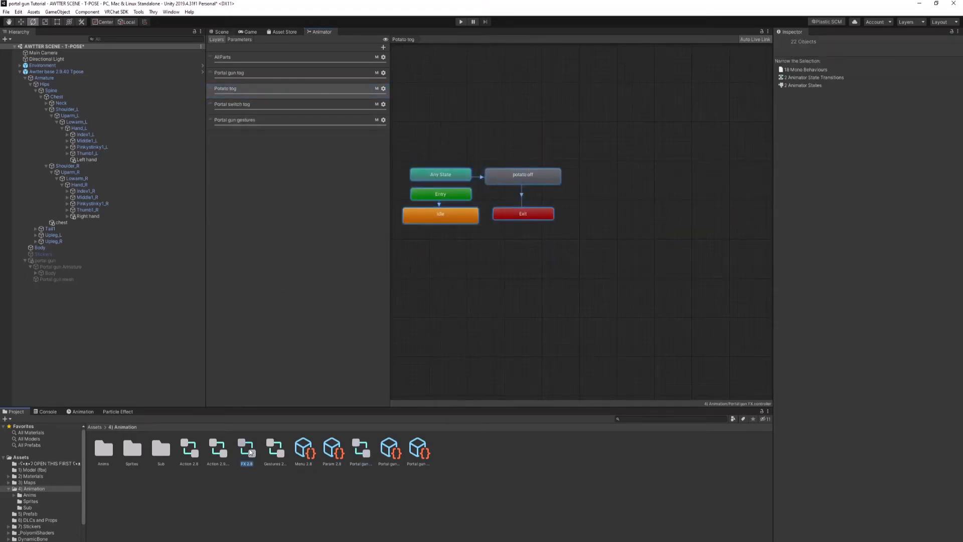
{"action": "left_click", "coordinate": [247, 199]}
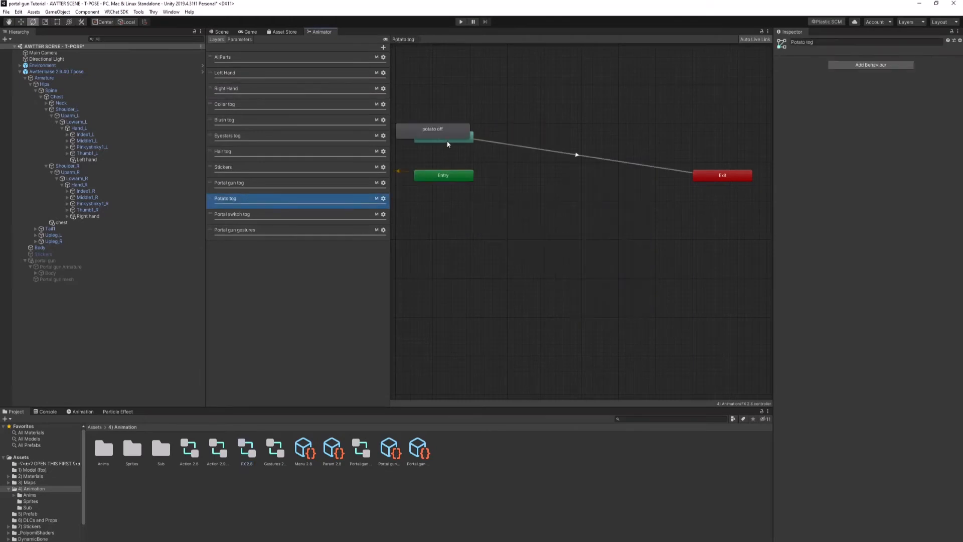
{"action": "left_click_drag", "start_coordinate": [573, 152], "coordinate": [675, 140]}
{"action": "left_click_drag", "start_coordinate": [449, 179], "coordinate": [568, 222]}
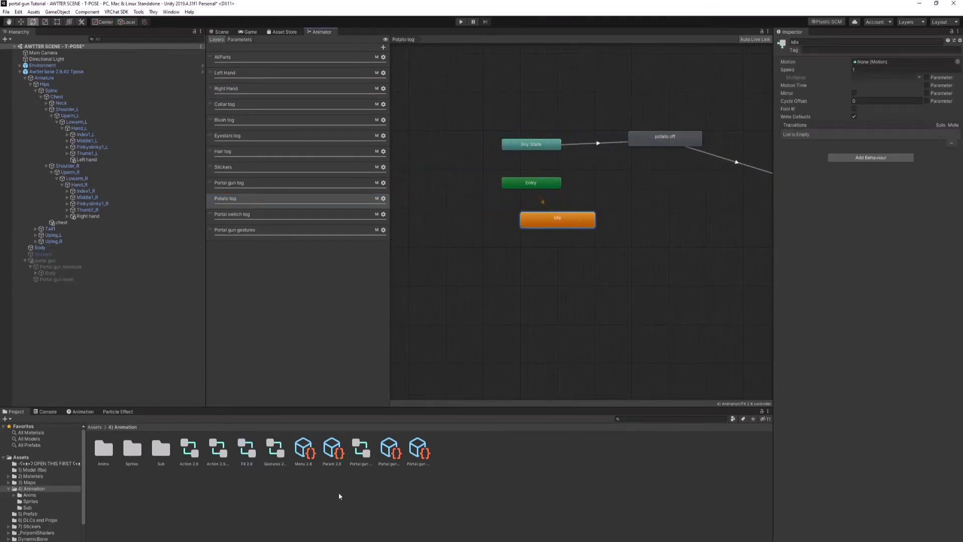
{"action": "left_click", "coordinate": [610, 142]}
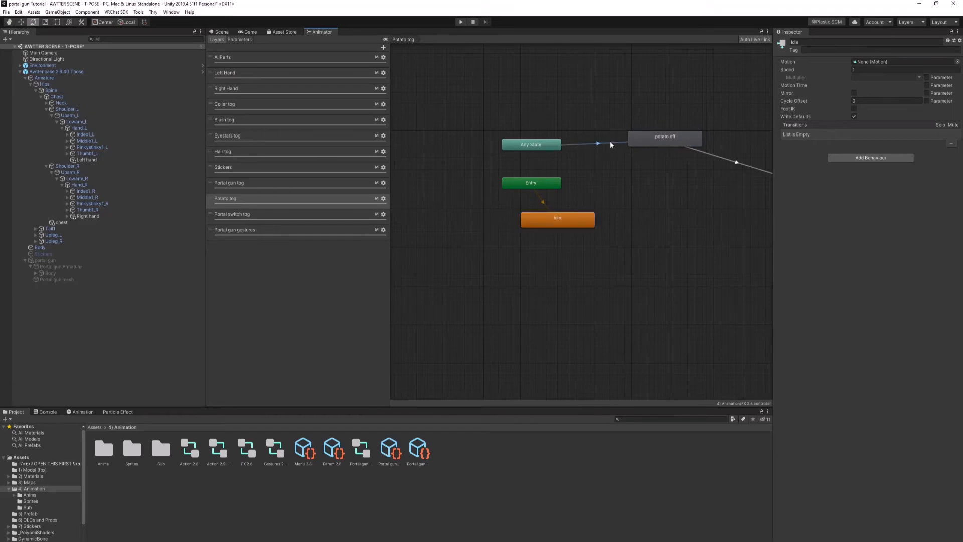
Step: Copy the portal 1 and portal 2 states with their transitions into FX 2.8's Portal switch tog layer and line them up beside Entry
{"action": "left_click", "coordinate": [350, 457]}
{"action": "left_click", "coordinate": [271, 111]}
{"action": "left_click", "coordinate": [301, 120]}
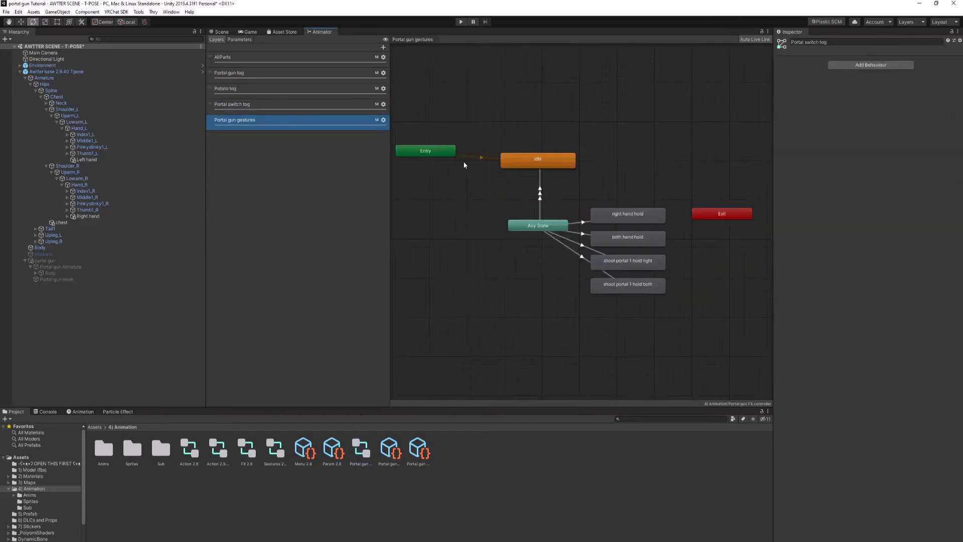
{"action": "left_click", "coordinate": [305, 102]}
{"action": "left_click_drag", "start_coordinate": [410, 129], "coordinate": [669, 334]}
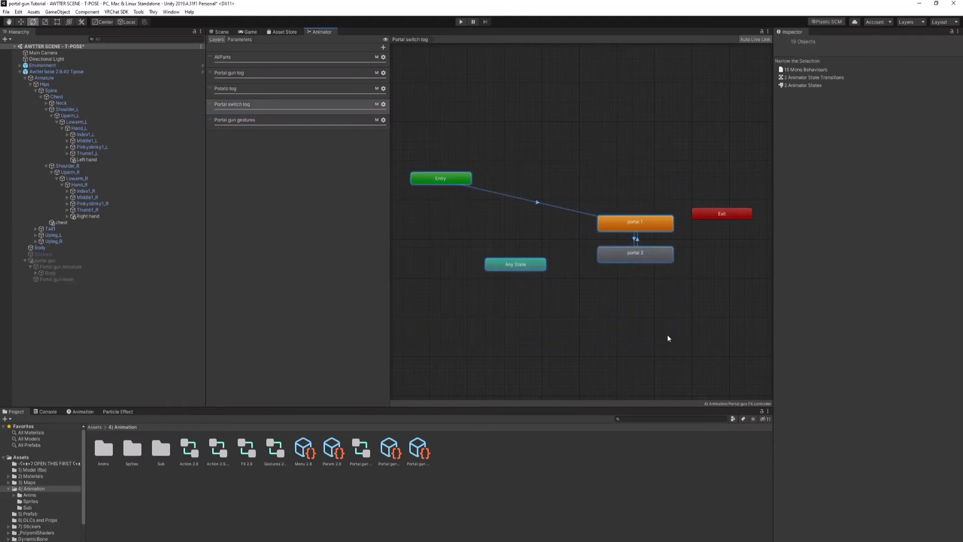
{"action": "left_click", "coordinate": [239, 459]}
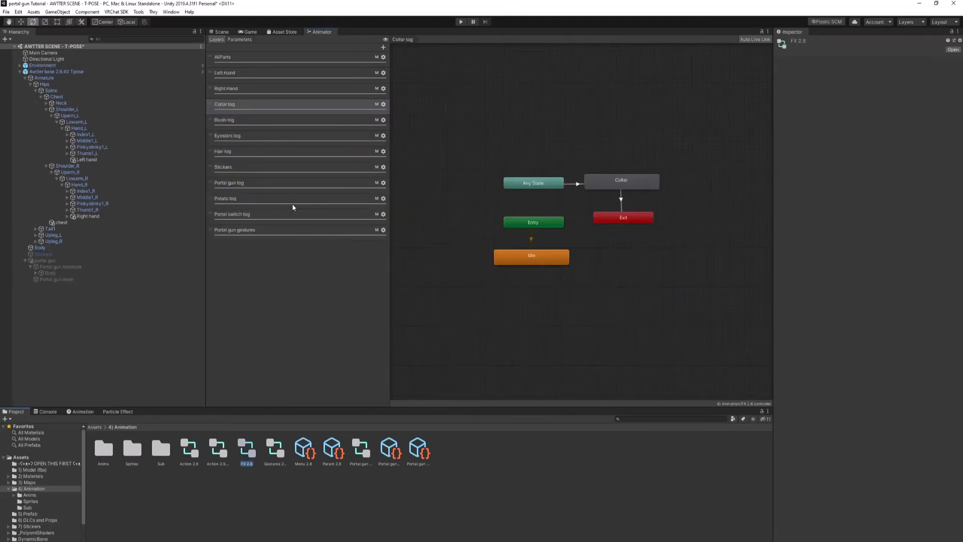
{"action": "left_click", "coordinate": [287, 214]}
{"action": "left_click_drag", "start_coordinate": [522, 177], "coordinate": [623, 182]}
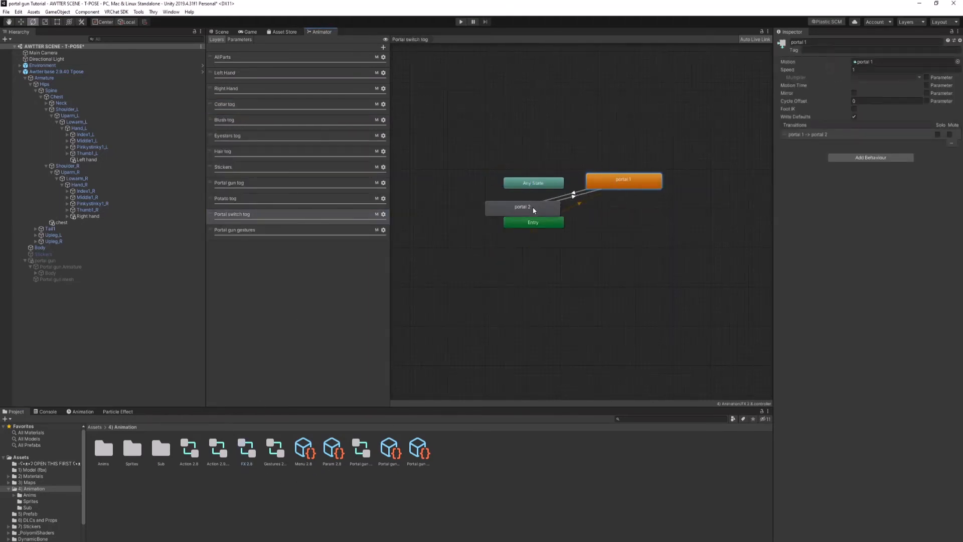
{"action": "left_click_drag", "start_coordinate": [530, 210], "coordinate": [634, 224]}
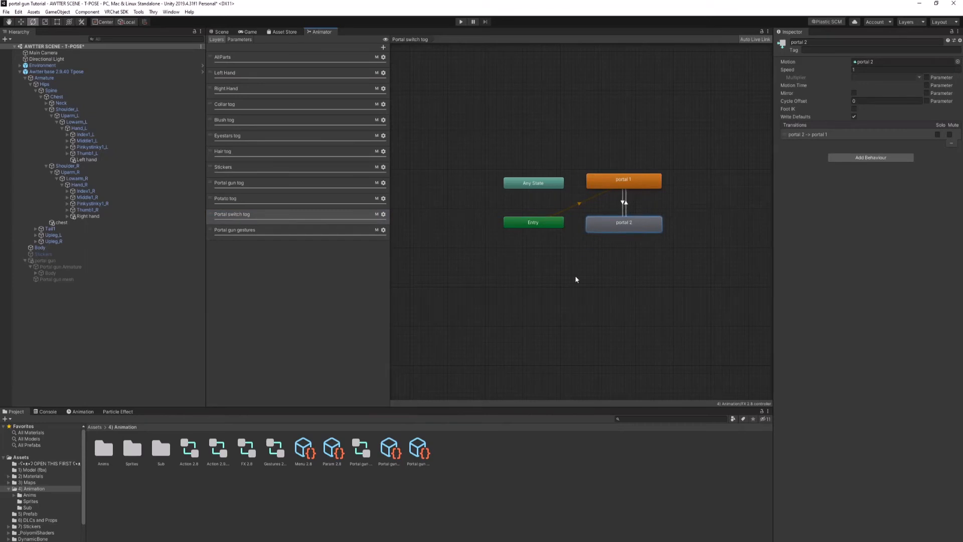
Step: Copy all Portal gun gestures states and transitions from Portal gun FX into the matching layer of FX 2.8
{"action": "left_click", "coordinate": [366, 454]}
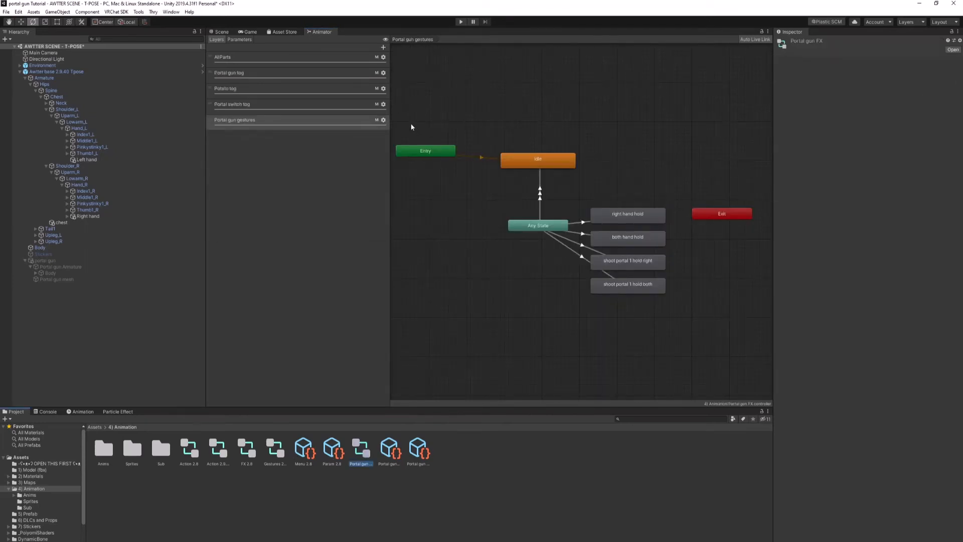
{"action": "left_click_drag", "start_coordinate": [412, 127], "coordinate": [674, 305]}
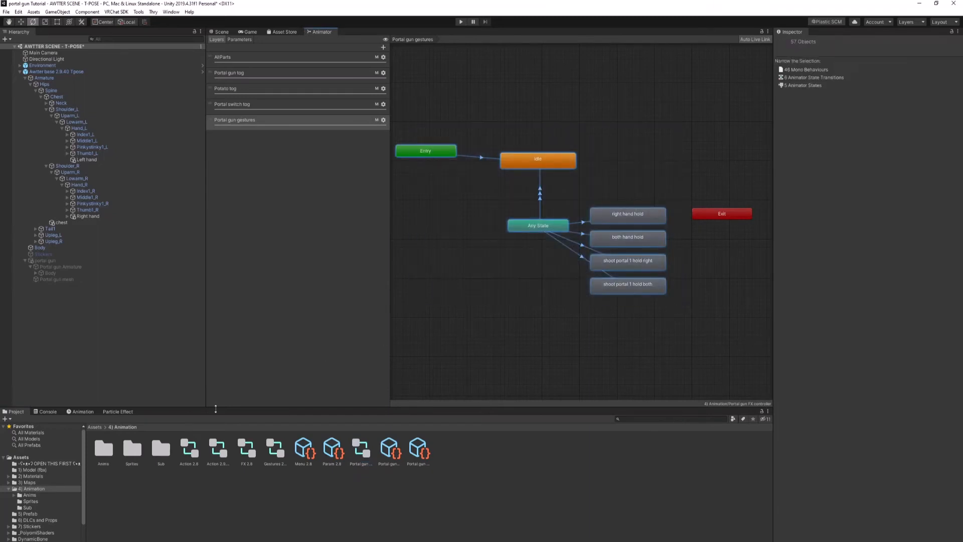
{"action": "left_click", "coordinate": [246, 449]}
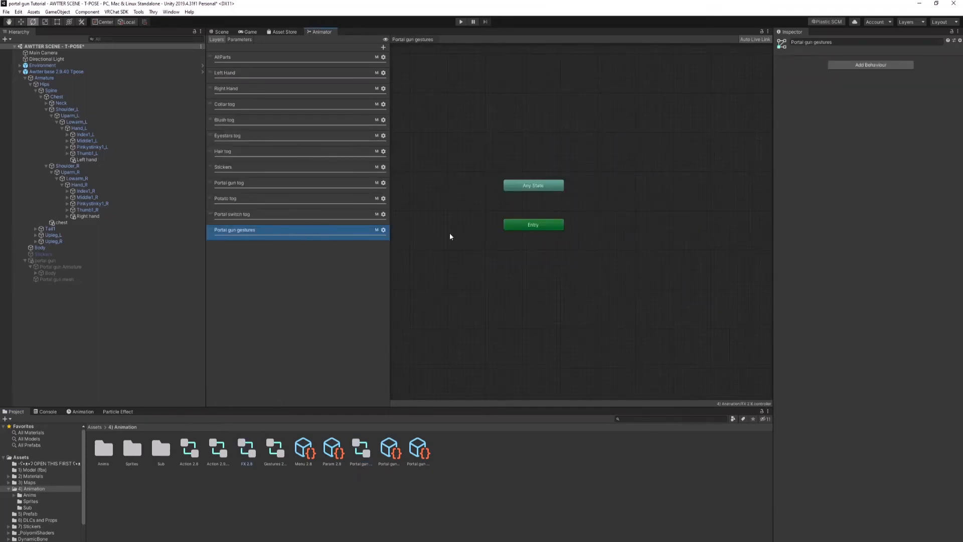
{"action": "key", "text": "ctrl+v"}
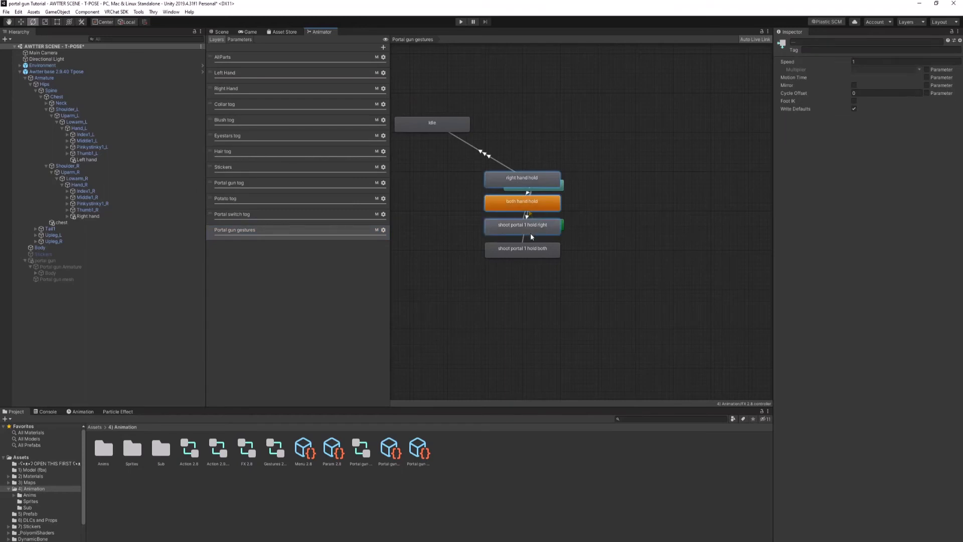
Step: Arrange the pasted gesture states around Any State and make Idle the default state of the Portal gun gestures layer
{"action": "left_click_drag", "start_coordinate": [531, 233], "coordinate": [682, 233]}
{"action": "left_click_drag", "start_coordinate": [442, 126], "coordinate": [565, 150]}
{"action": "left_click_drag", "start_coordinate": [541, 227], "coordinate": [455, 148]}
{"action": "right_click", "coordinate": [455, 149]}
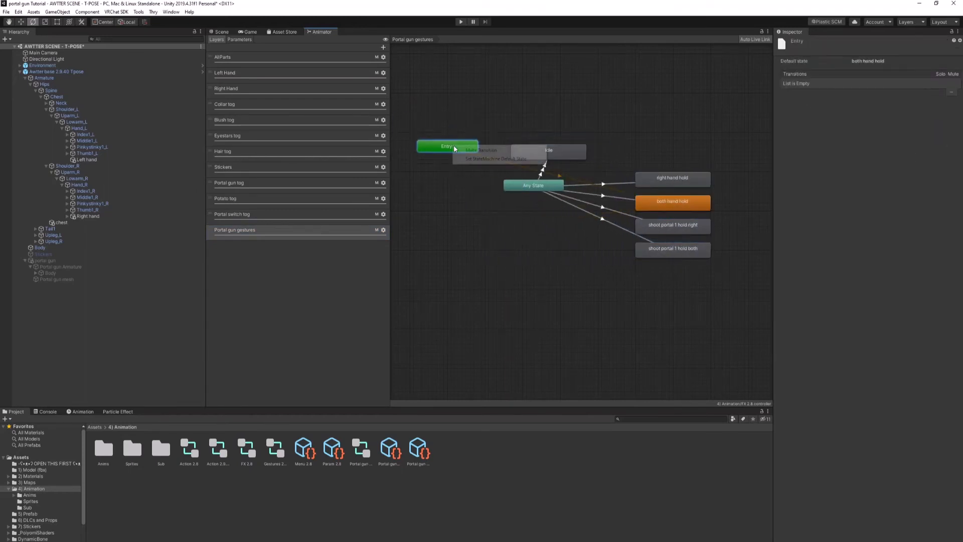
{"action": "left_click", "coordinate": [495, 159]}
{"action": "left_click", "coordinate": [525, 158]}
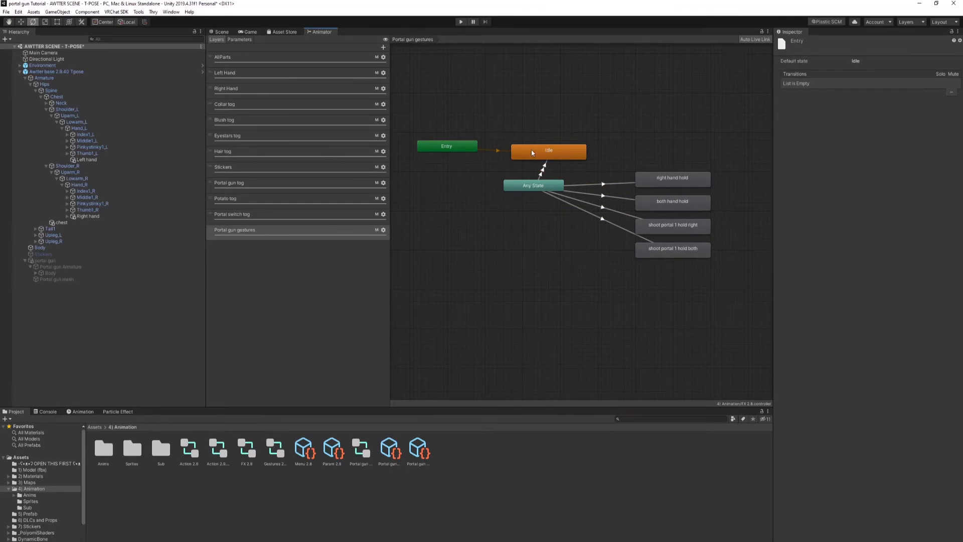
{"action": "left_click_drag", "start_coordinate": [536, 189], "coordinate": [562, 200]}
{"action": "left_click", "coordinate": [616, 201]}
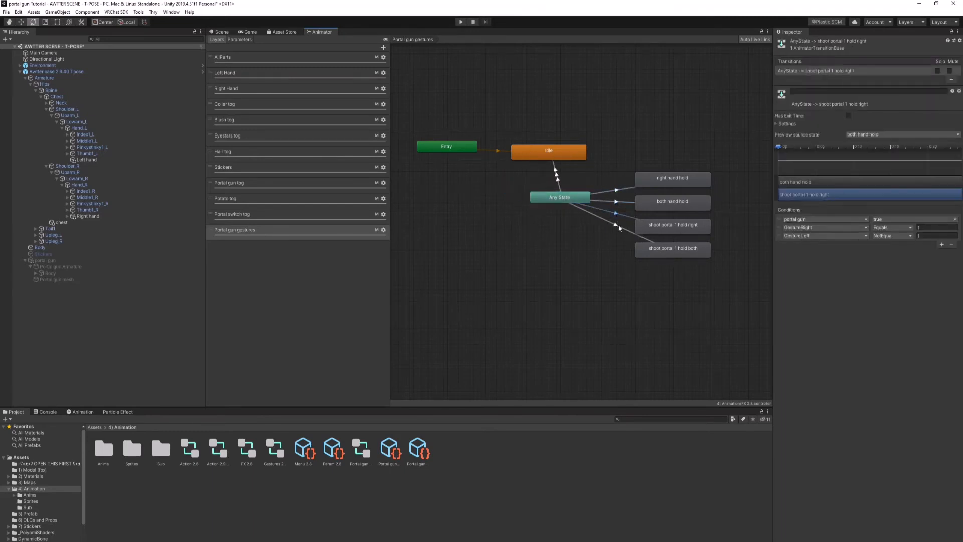
{"action": "left_click", "coordinate": [471, 285]}
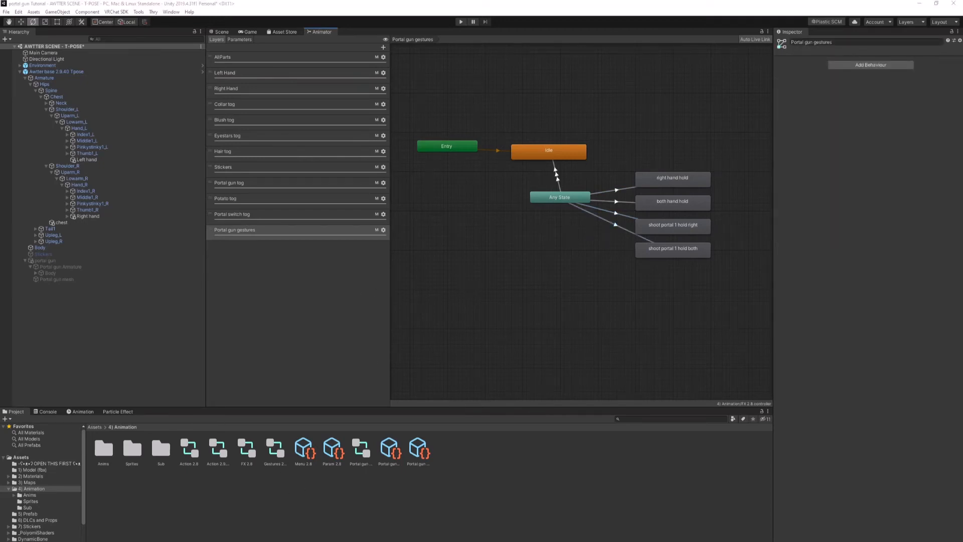
Step: Open the Materials folder inside the Portal Gun asset folder
{"action": "left_click", "coordinate": [94, 427]}
{"action": "left_click", "coordinate": [387, 450]}
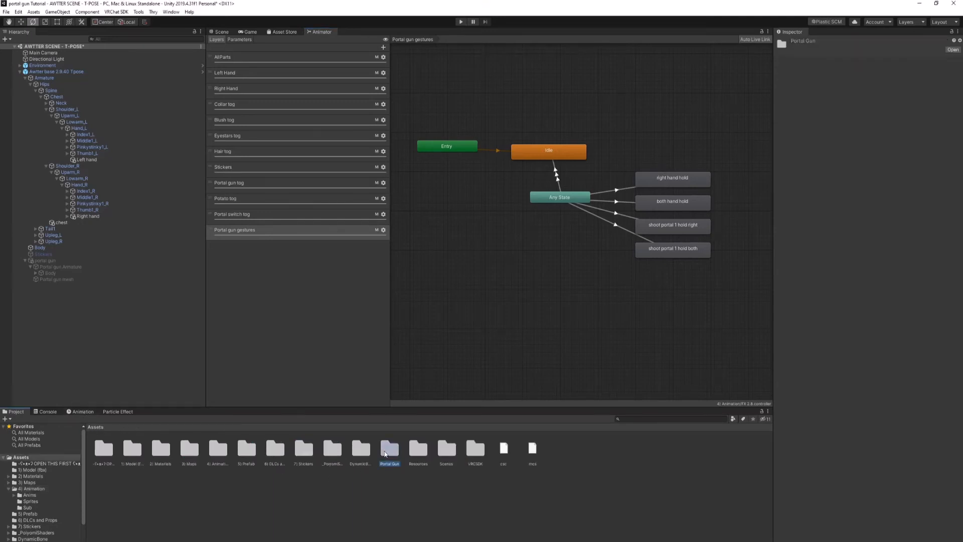
{"action": "double_click", "coordinate": [386, 450]}
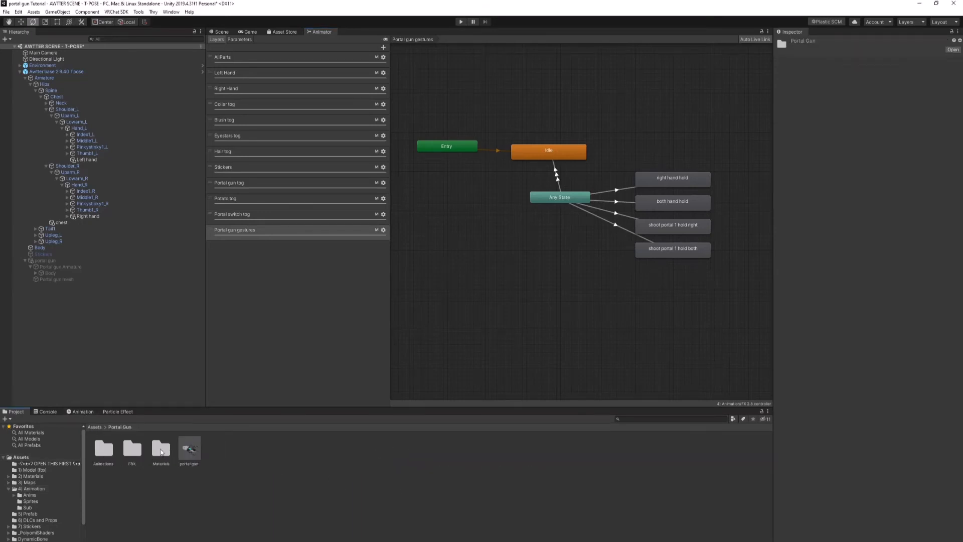
{"action": "double_click", "coordinate": [162, 450]}
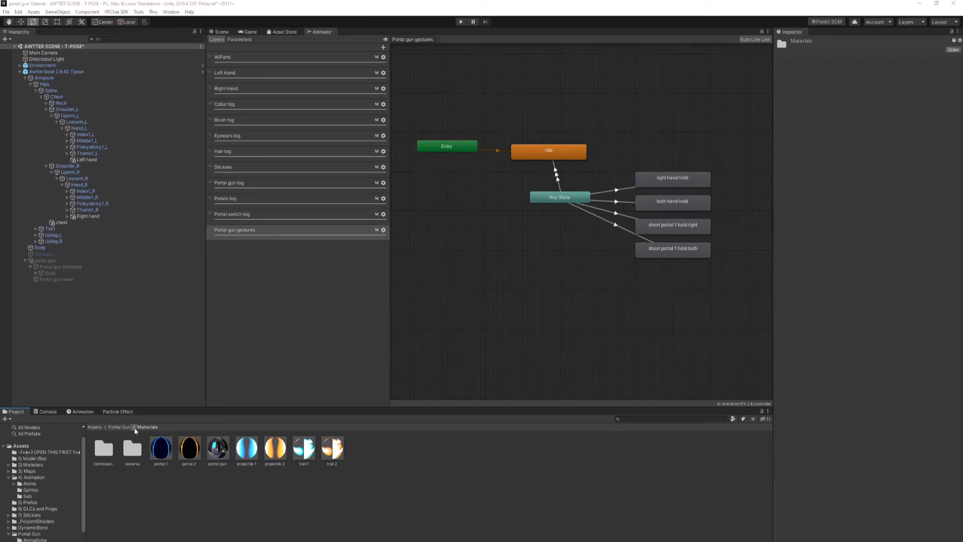
Step: Inspect the portal 1 and portal 2 materials and open portal 2's main Color & Alpha for editing
{"action": "left_click", "coordinate": [162, 452]}
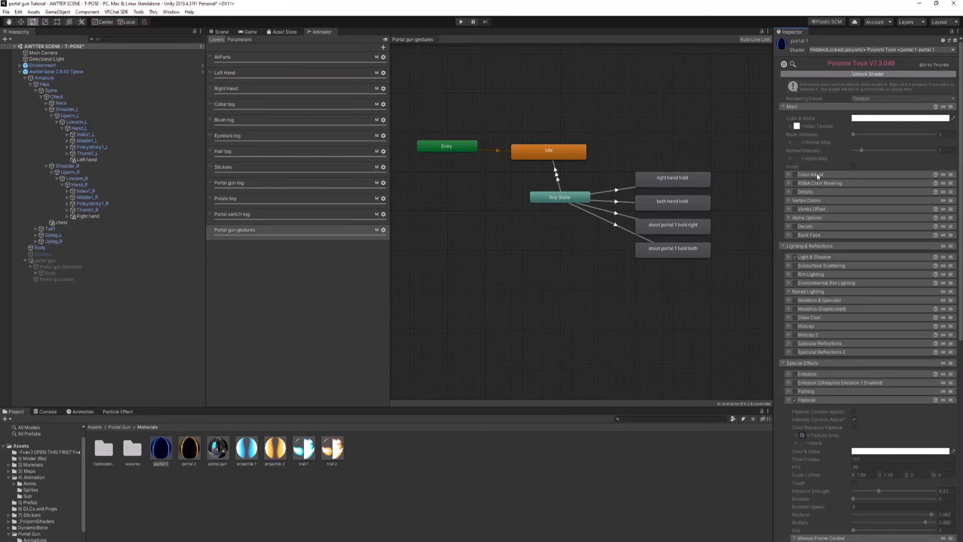
{"action": "left_click", "coordinate": [190, 452]}
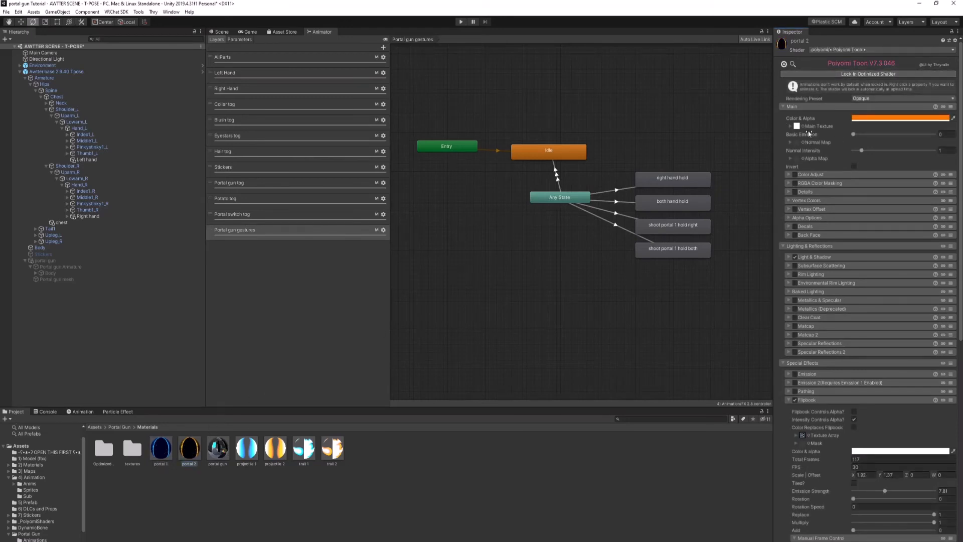
{"action": "left_click", "coordinate": [901, 119]}
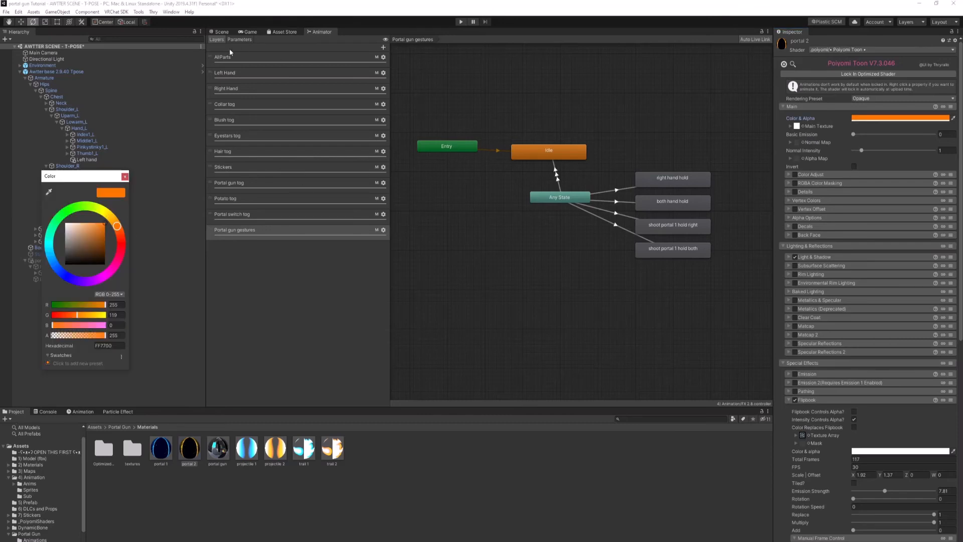
Step: Enable the portal gun object in the scene and set the chest source weight to 0 in its Body's Parent Constraint
{"action": "left_click", "coordinate": [221, 34]}
{"action": "left_click", "coordinate": [224, 31]}
{"action": "right_click_drag", "start_coordinate": [441, 221], "coordinate": [537, 221]}
{"action": "left_click", "coordinate": [58, 261]}
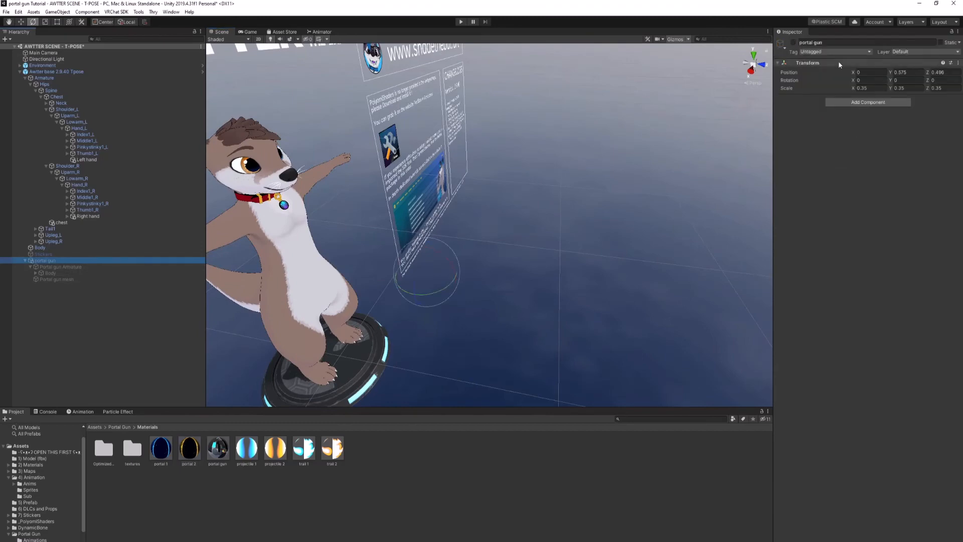
{"action": "left_click", "coordinate": [794, 42]}
{"action": "left_click", "coordinate": [80, 273]}
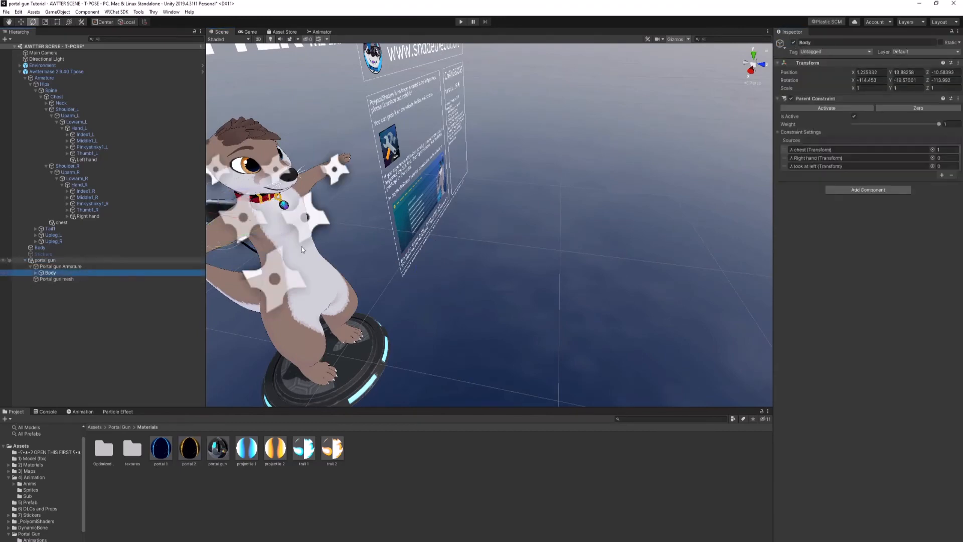
{"action": "scroll", "coordinate": [544, 226], "scroll_direction": "down", "scroll_amount": 8}
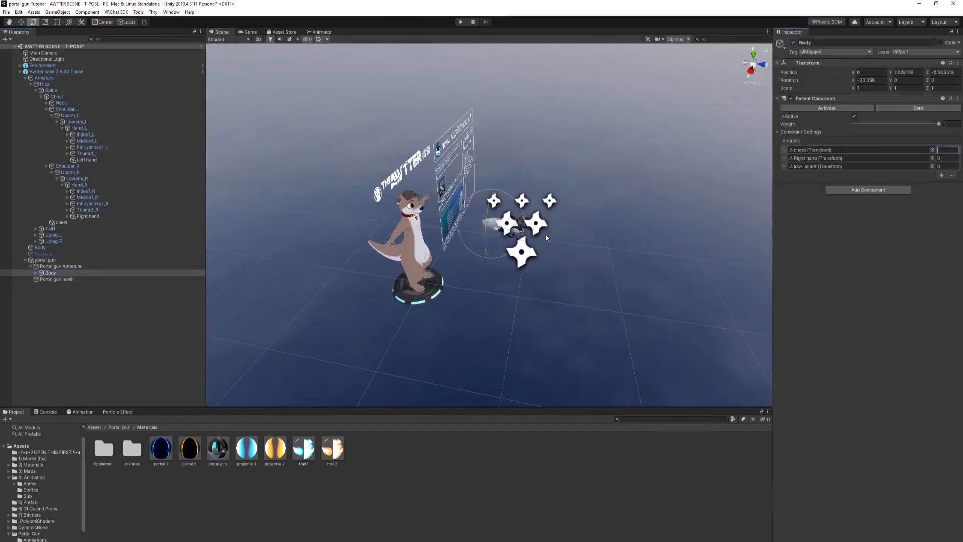
{"action": "right_click_drag", "start_coordinate": [546, 234], "coordinate": [665, 257]}
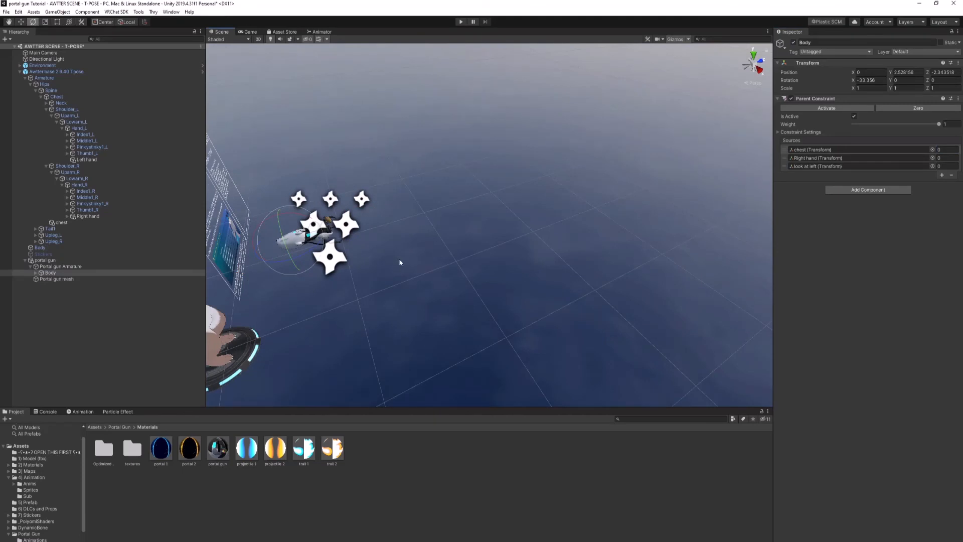
Step: Add a 3D cube to the scene and reset its transform
{"action": "right_click", "coordinate": [106, 288]}
{"action": "mouse_move", "coordinate": [151, 379]}
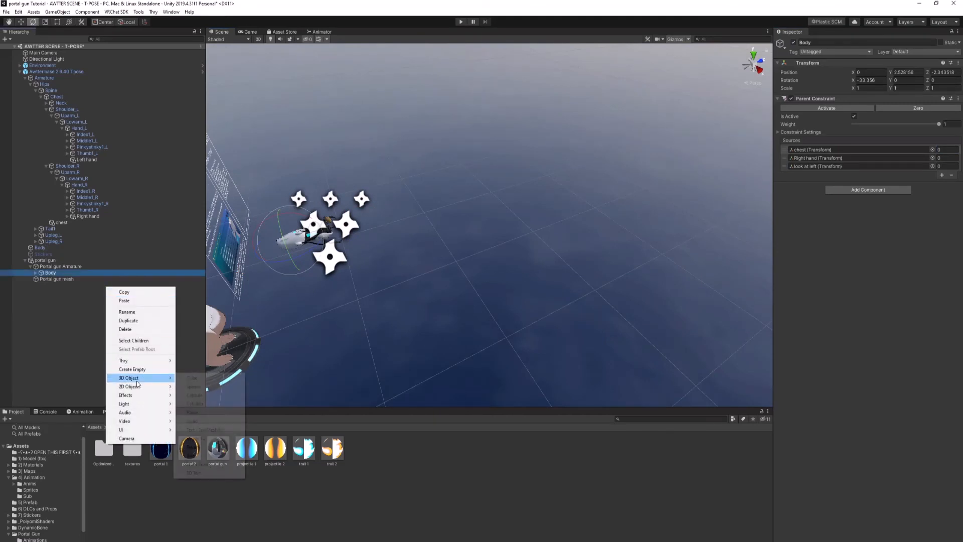
{"action": "left_click", "coordinate": [191, 378]}
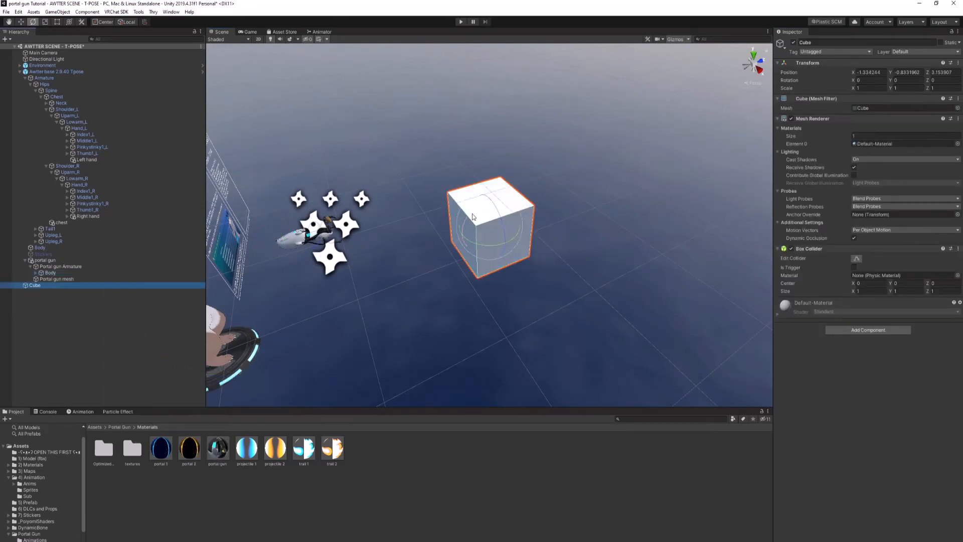
{"action": "right_click", "coordinate": [829, 64]}
{"action": "left_click", "coordinate": [844, 68]}
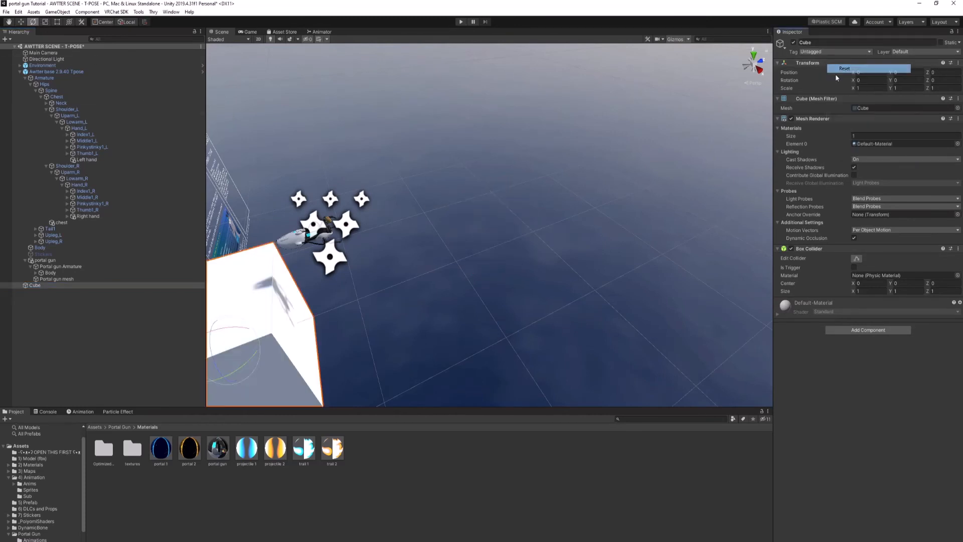
Step: Move the cube to about Z 3.245 in front of the gun and scale it to about 8.54 in X and 7.01 in Y
{"action": "left_click", "coordinate": [19, 22]}
{"action": "left_click_drag", "start_coordinate": [267, 340], "coordinate": [675, 310]}
{"action": "key", "text": "r"}
{"action": "left_click_drag", "start_coordinate": [555, 200], "coordinate": [575, 76]}
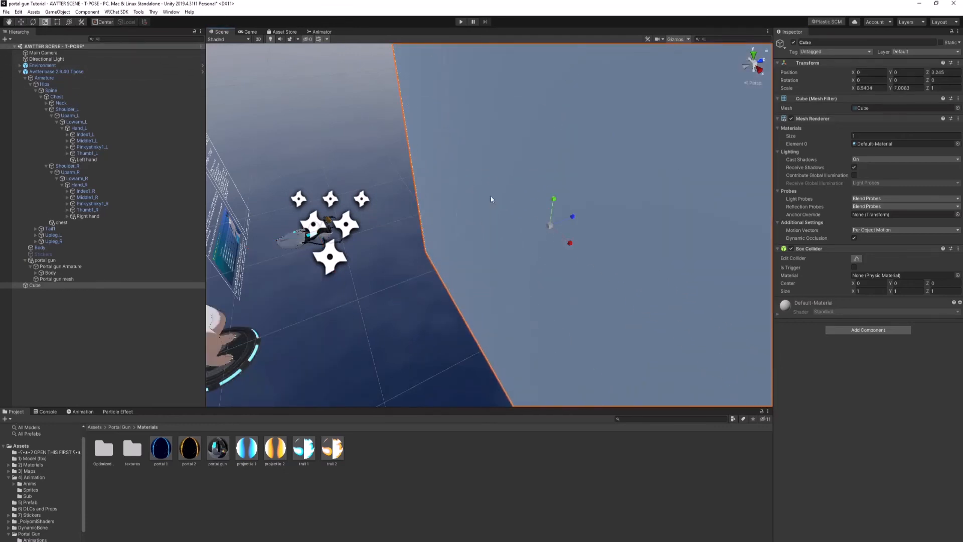
Step: Preview the portal blob 1.1 particle system under portal particles and examine the portal on the cube wall up close
{"action": "right_click_drag", "start_coordinate": [491, 197], "coordinate": [507, 209]}
{"action": "middle_click_drag", "start_coordinate": [506, 209], "coordinate": [456, 191]}
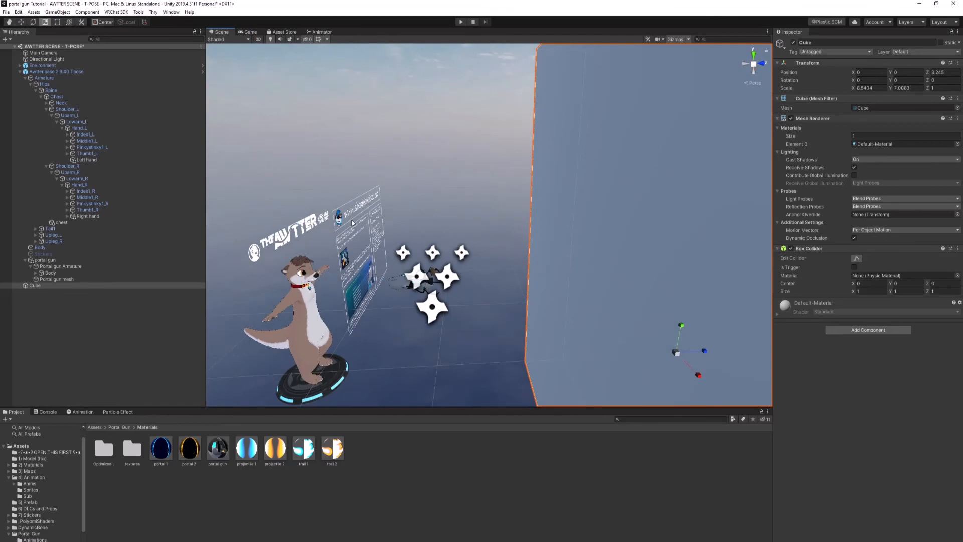
{"action": "left_click", "coordinate": [35, 275]}
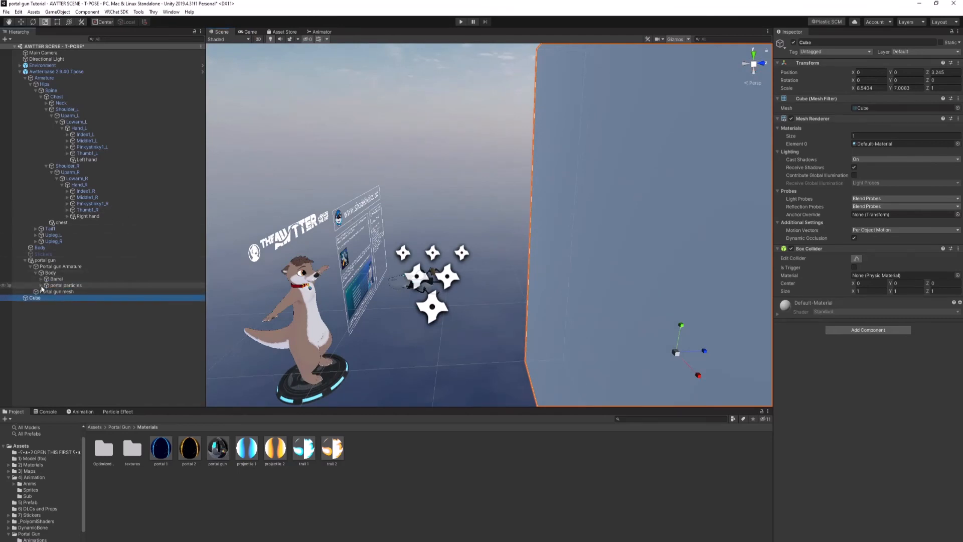
{"action": "left_click", "coordinate": [41, 285]}
{"action": "left_click", "coordinate": [70, 304]}
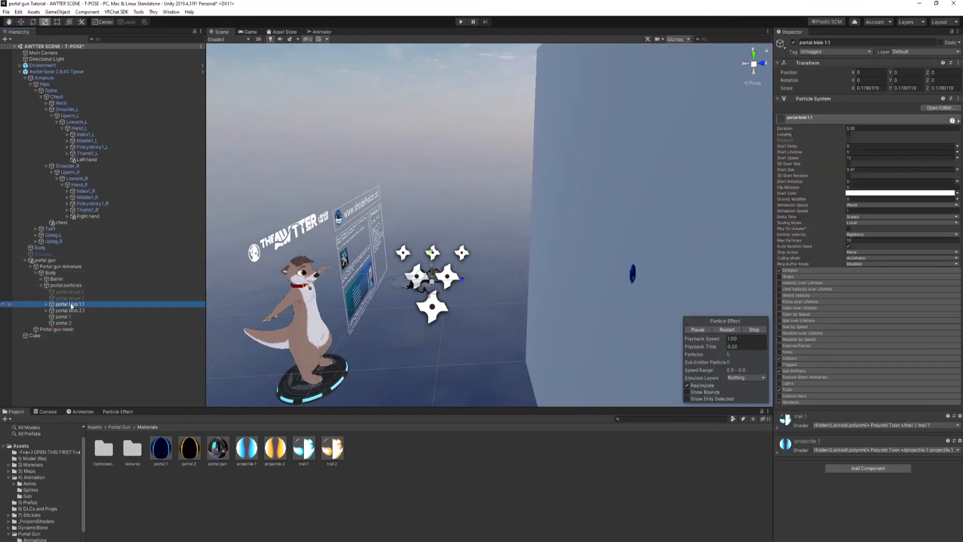
{"action": "right_click_drag", "start_coordinate": [441, 288], "coordinate": [529, 328]}
{"action": "middle_click_drag", "start_coordinate": [347, 265], "coordinate": [602, 278]}
{"action": "scroll", "coordinate": [436, 267], "scroll_direction": "up", "scroll_amount": 3}
{"action": "right_click_drag", "start_coordinate": [512, 258], "coordinate": [675, 245]}
{"action": "middle_click_drag", "start_coordinate": [446, 232], "coordinate": [558, 231]}
{"action": "right_click_drag", "start_coordinate": [512, 231], "coordinate": [541, 244]}
{"action": "middle_click_drag", "start_coordinate": [527, 243], "coordinate": [581, 241]}
Step: Try out Hue Shift values on the portal 1 material's Flipbook and return the shift to 0
{"action": "left_click", "coordinate": [160, 448]}
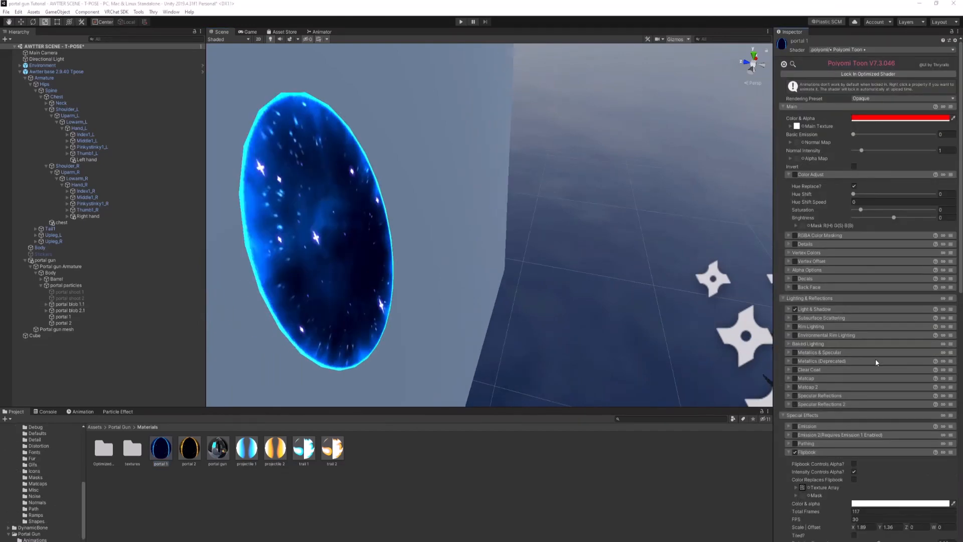
{"action": "scroll", "coordinate": [876, 361], "scroll_direction": "down", "scroll_amount": 10}
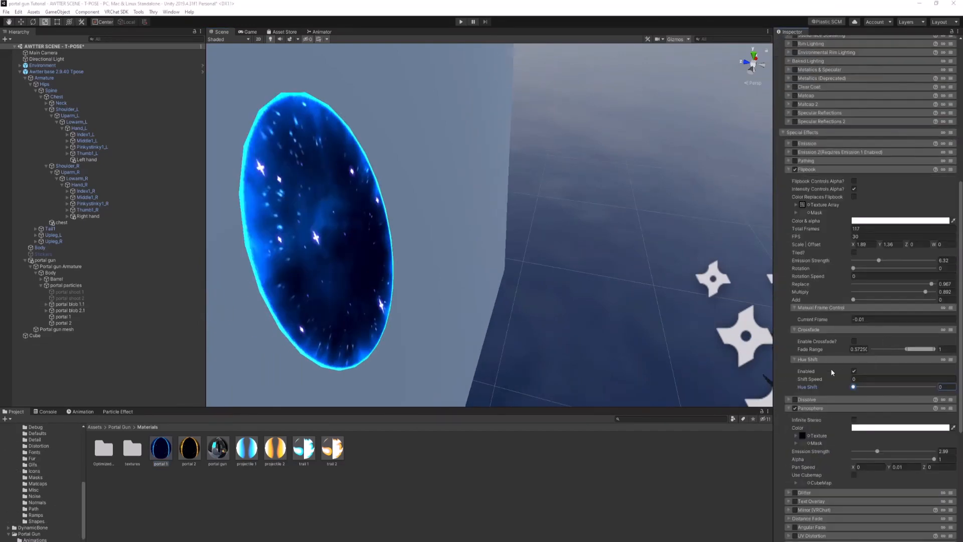
{"action": "scroll", "coordinate": [830, 370], "scroll_direction": "down", "scroll_amount": 3}
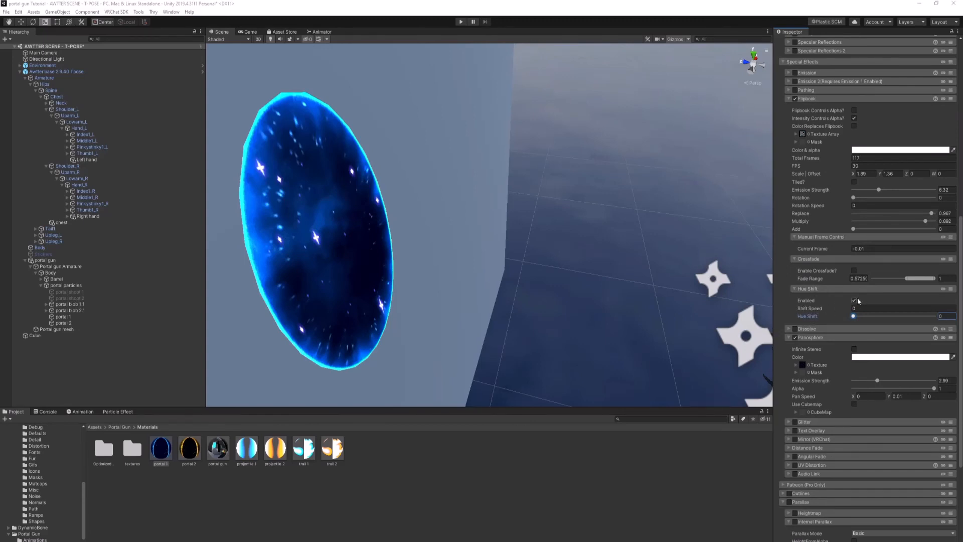
{"action": "mouse_move", "coordinate": [854, 316]}
{"action": "left_mouse_down"}
{"action": "mouse_move", "coordinate": [934, 317]}
{"action": "mouse_move", "coordinate": [845, 323]}
{"action": "left_mouse_up"}
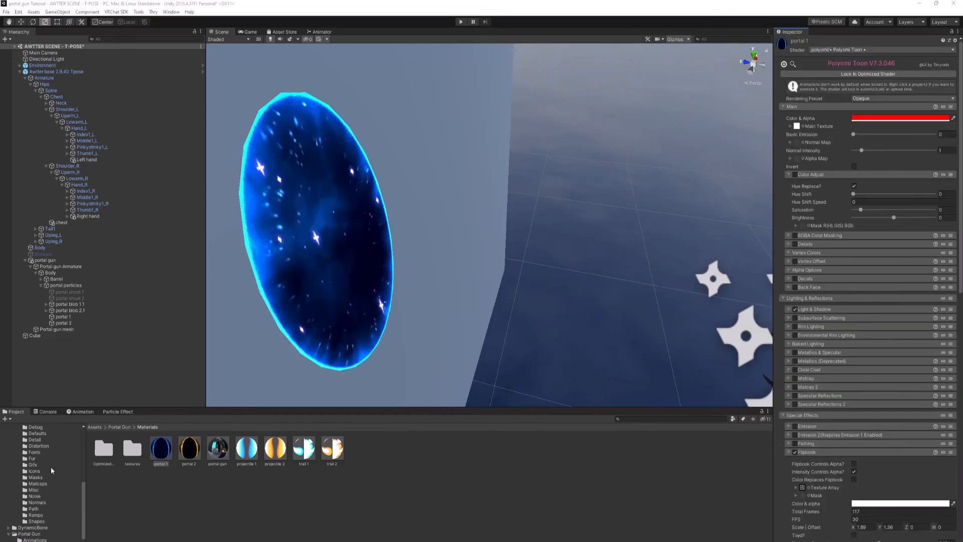
{"action": "scroll", "coordinate": [876, 357], "scroll_direction": "down", "scroll_amount": 10}
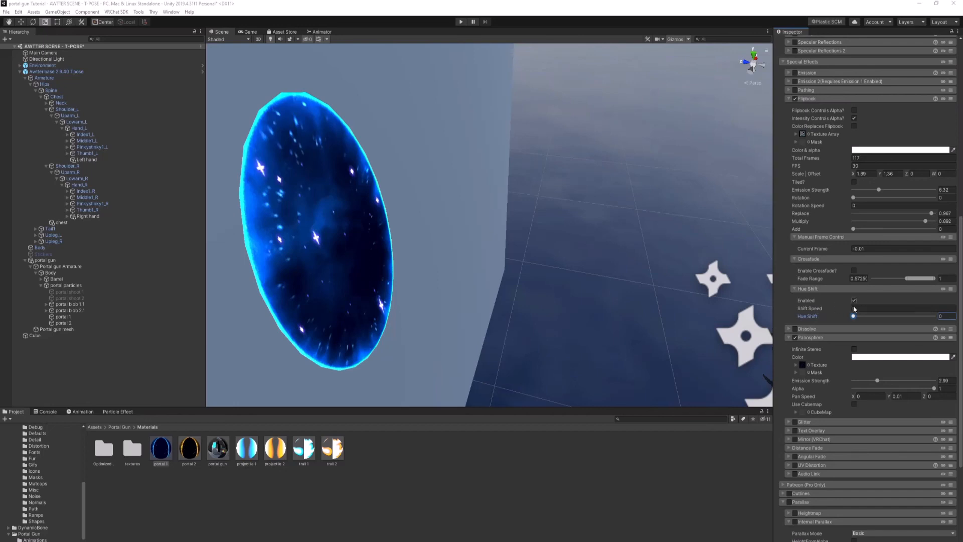
{"action": "left_click_drag", "start_coordinate": [855, 315], "coordinate": [823, 325]}
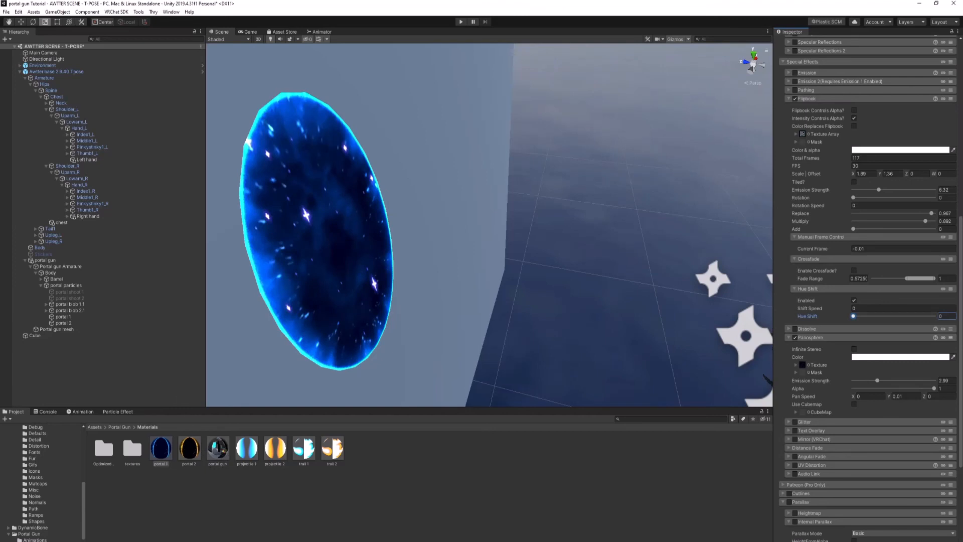
Step: Unlock the projectile 1 material's shader and examine its Emission hue shift settings
{"action": "left_click", "coordinate": [247, 449]}
{"action": "scroll", "coordinate": [816, 190], "scroll_direction": "up", "scroll_amount": 8}
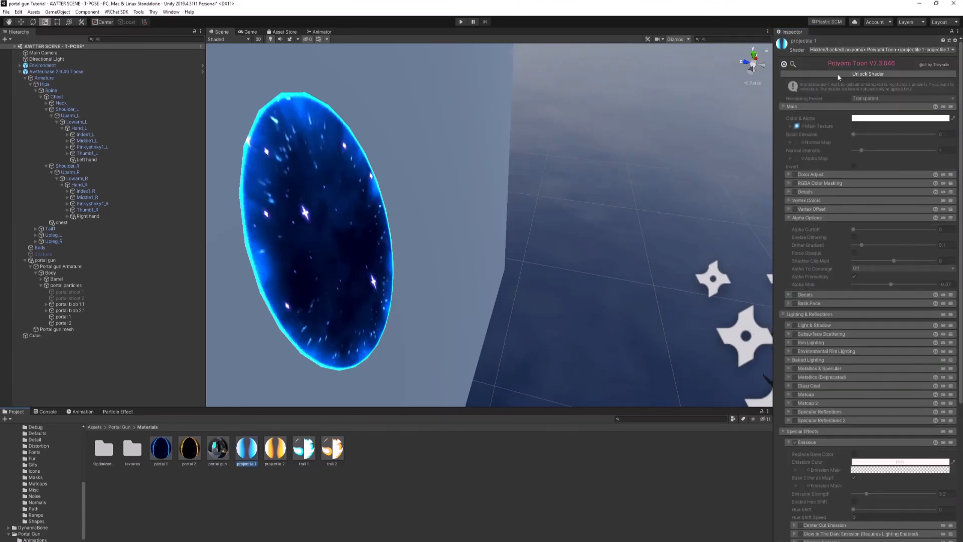
{"action": "left_click", "coordinate": [845, 75]}
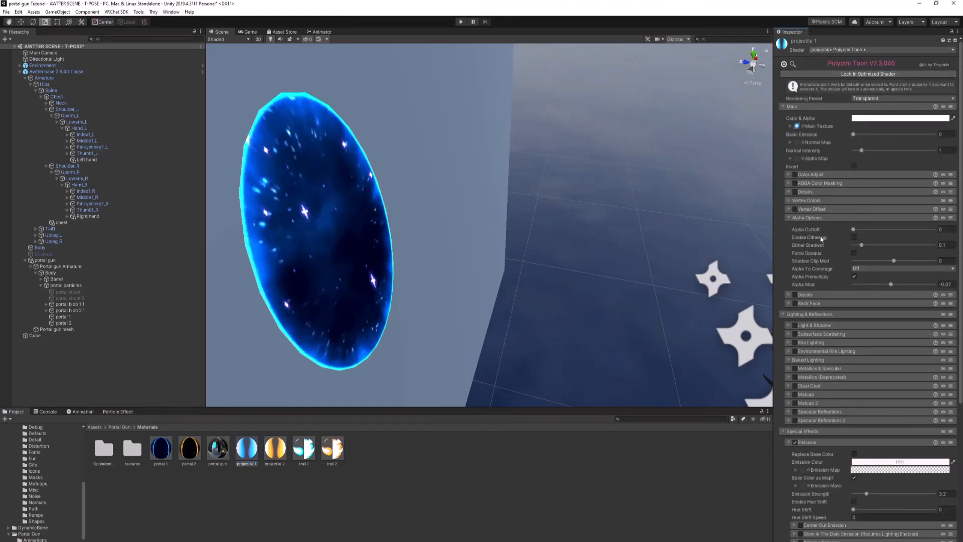
{"action": "scroll", "coordinate": [805, 281], "scroll_direction": "down", "scroll_amount": 5}
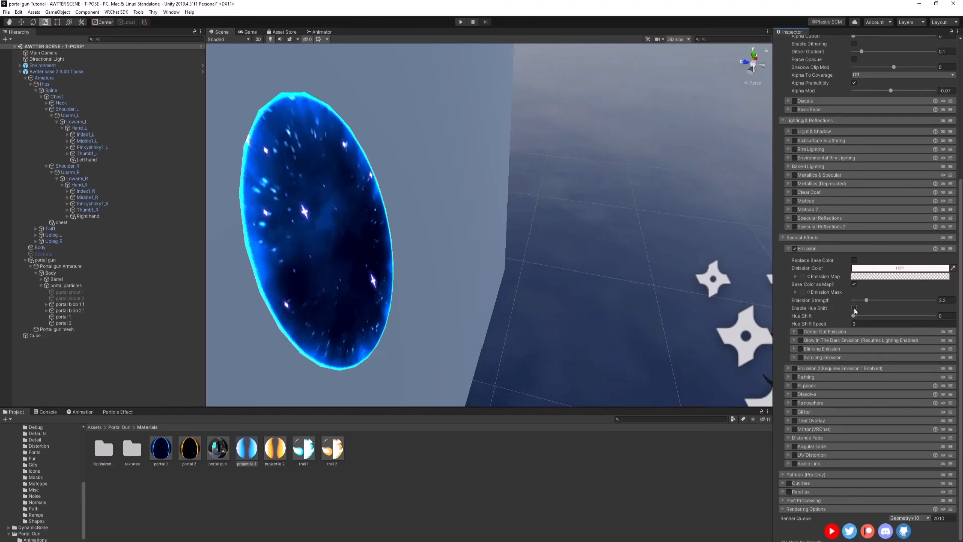
{"action": "right_click_drag", "start_coordinate": [484, 324], "coordinate": [520, 331]}
Step: Enable Color Adjust on the projectile 1 material and try its Hue Shift, leaving the value at 0
{"action": "left_click", "coordinate": [791, 238]}
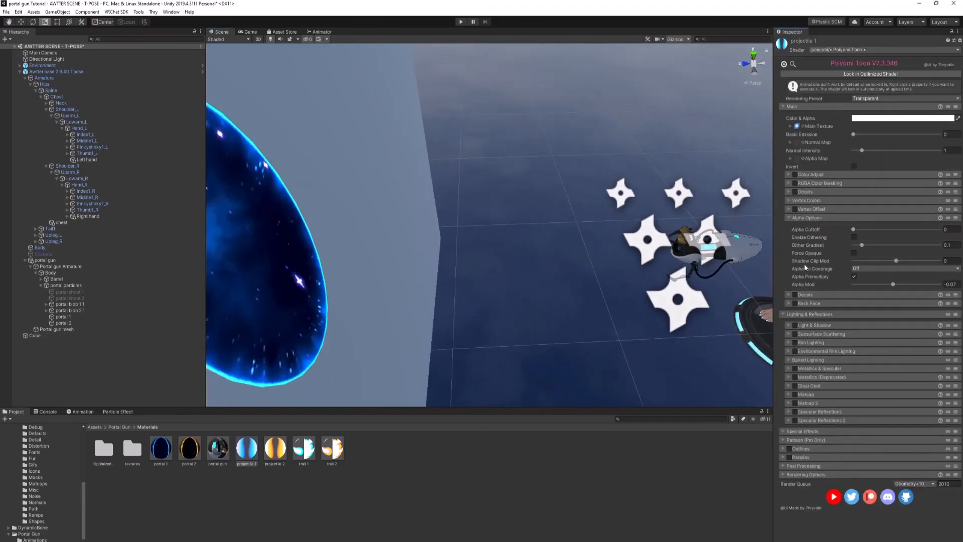
{"action": "left_click", "coordinate": [812, 174]}
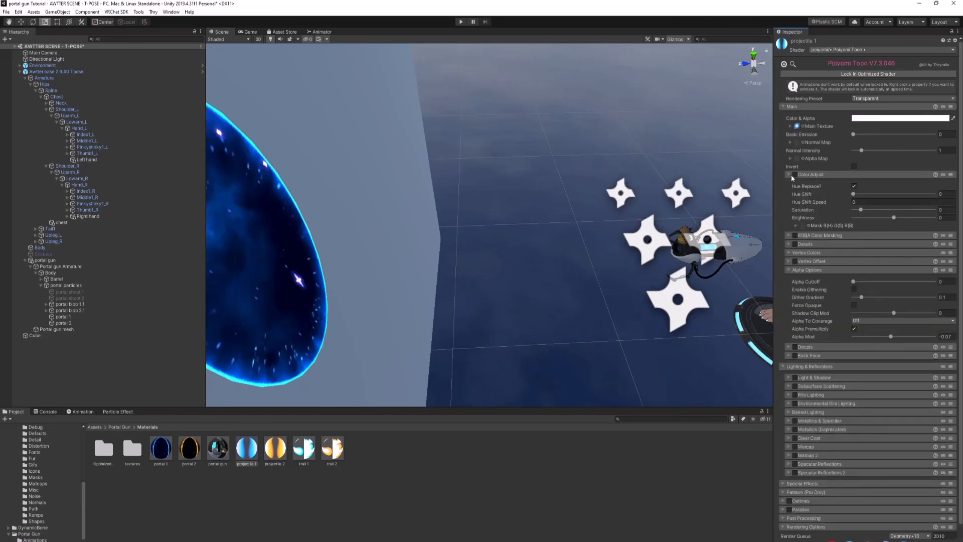
{"action": "left_click", "coordinate": [795, 175]}
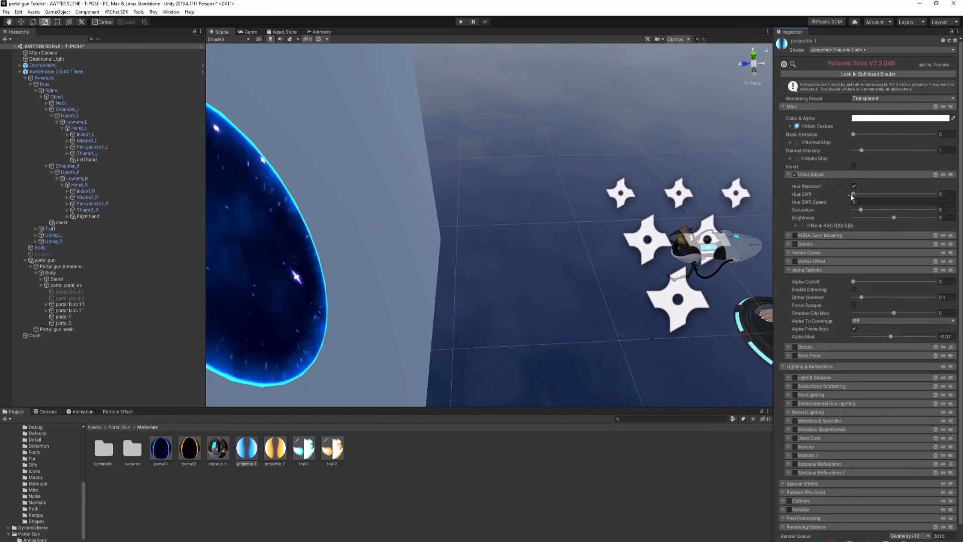
{"action": "mouse_move", "coordinate": [854, 194]}
{"action": "left_mouse_down"}
{"action": "mouse_move", "coordinate": [942, 198]}
{"action": "mouse_move", "coordinate": [853, 195]}
{"action": "left_mouse_up"}
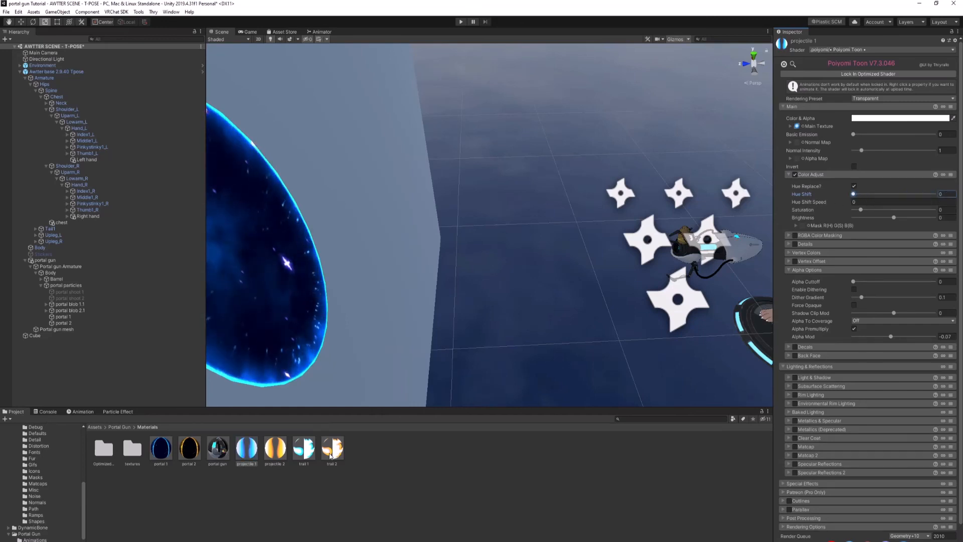
Step: Look at the trail 1 material's settings and return to the Portal Gun folder
{"action": "left_click", "coordinate": [305, 450]}
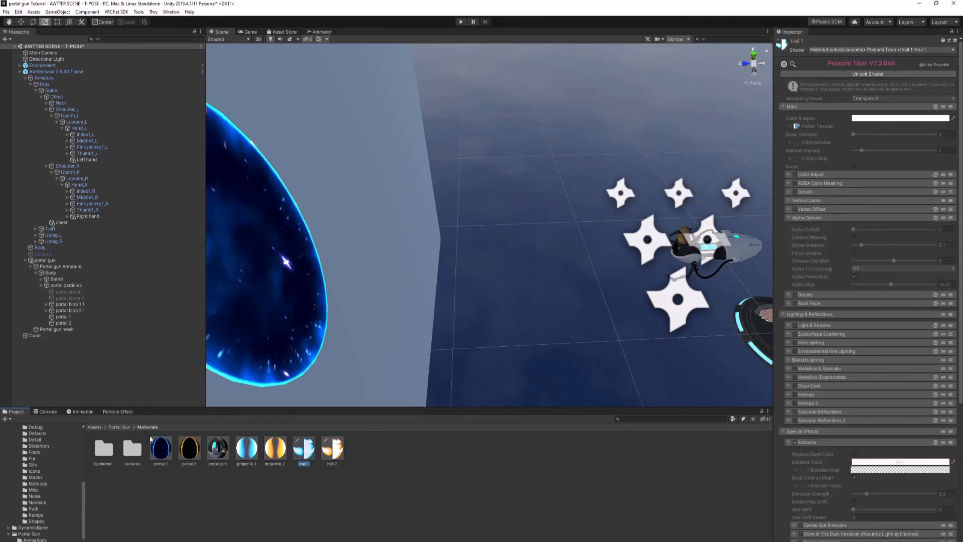
{"action": "left_click", "coordinate": [119, 427]}
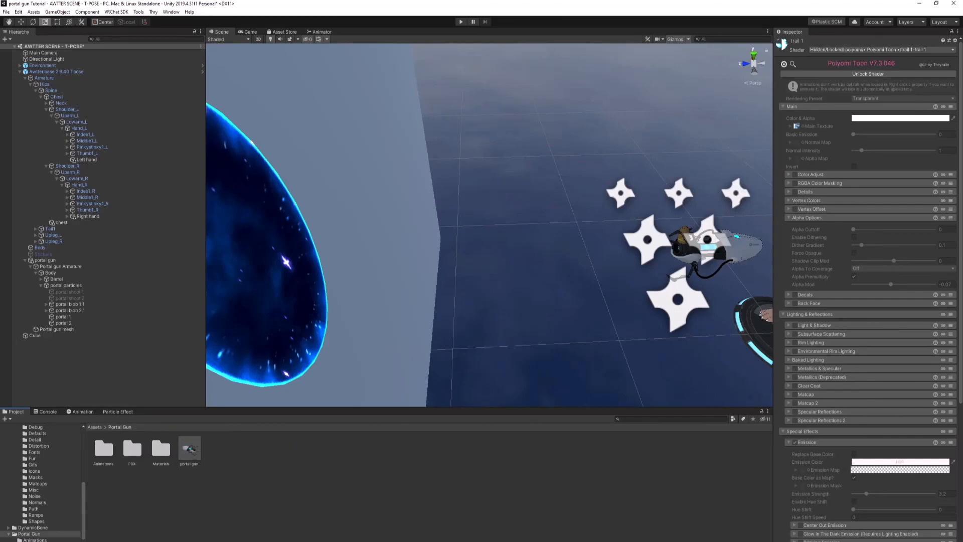